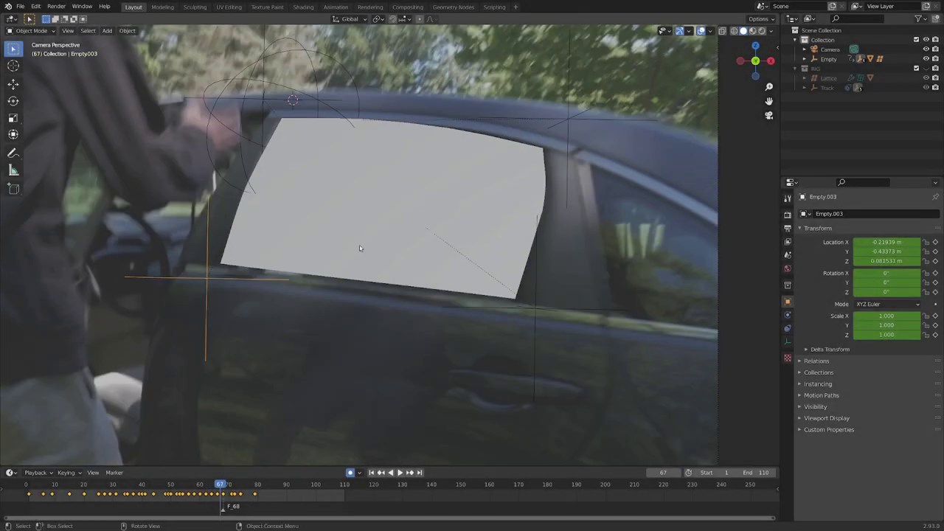
Step: Split off a second area below the 3D viewport as a Shader Editor and create a new material for the window plane
left_click(354, 212)
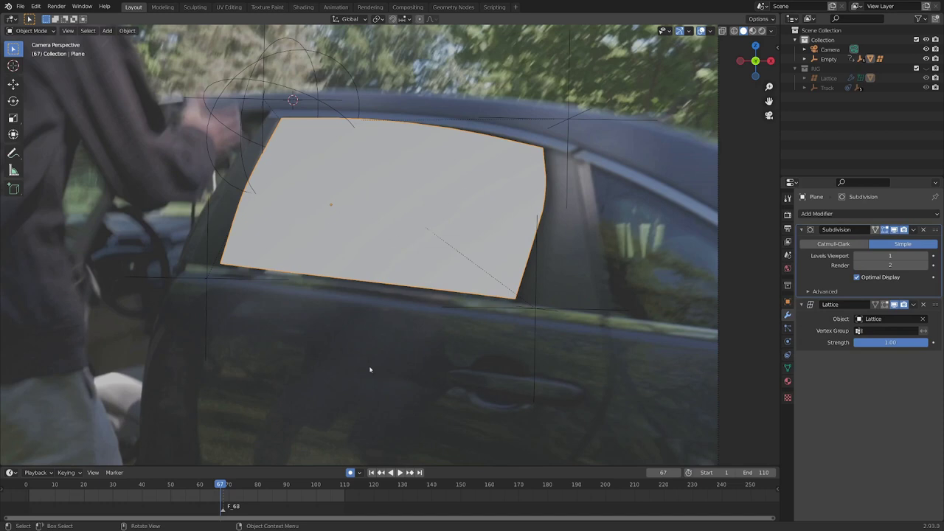
left_click_drag(777, 464, 766, 288)
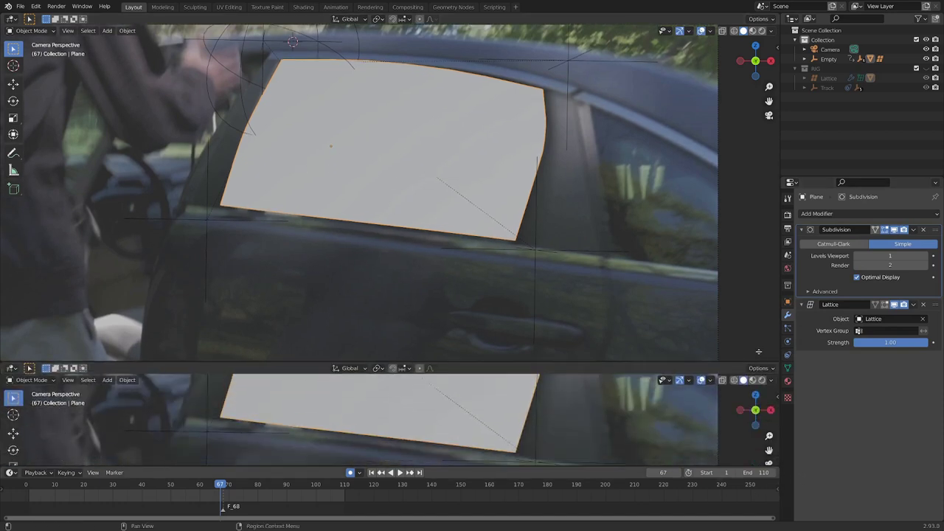
left_click(10, 292)
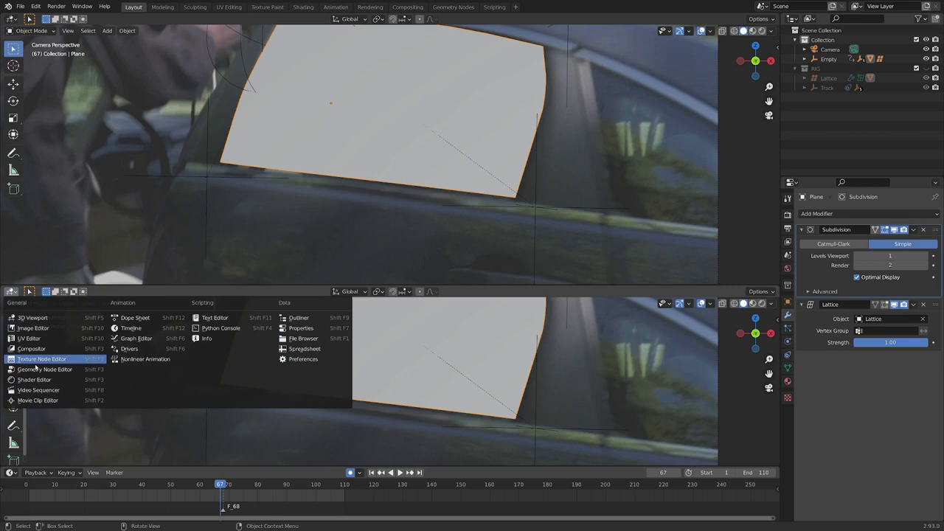
left_click(34, 380)
left_click(411, 291)
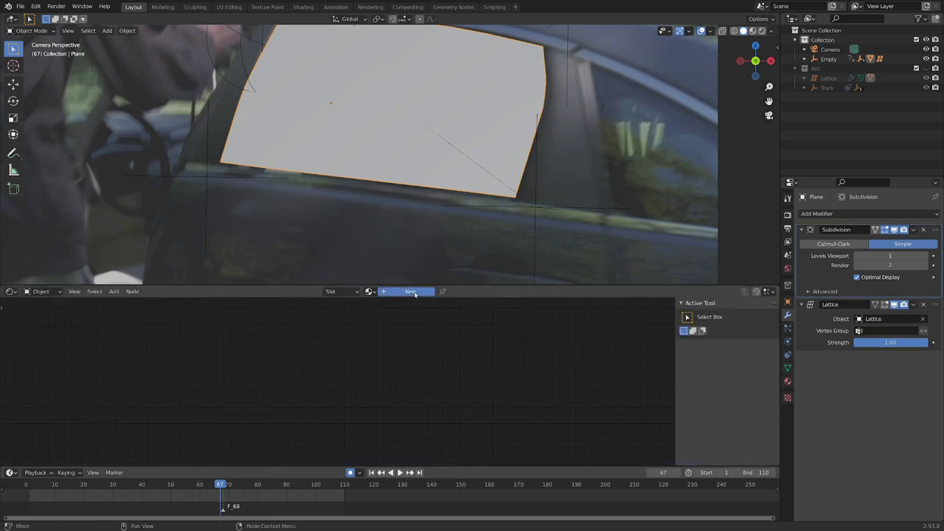
key("Home")
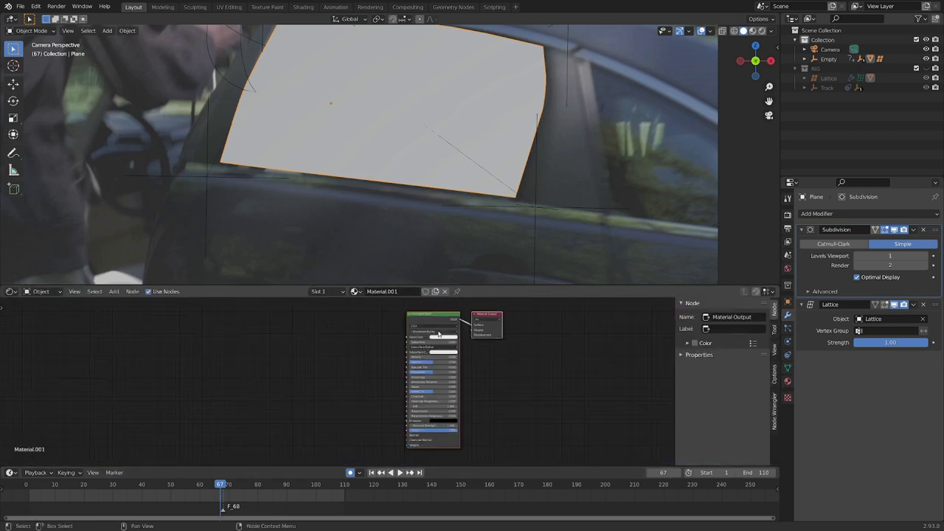
Step: Maximize the Shader Editor and delete the Principled BSDF node from the material
left_click(437, 319)
key("ctrl+space")
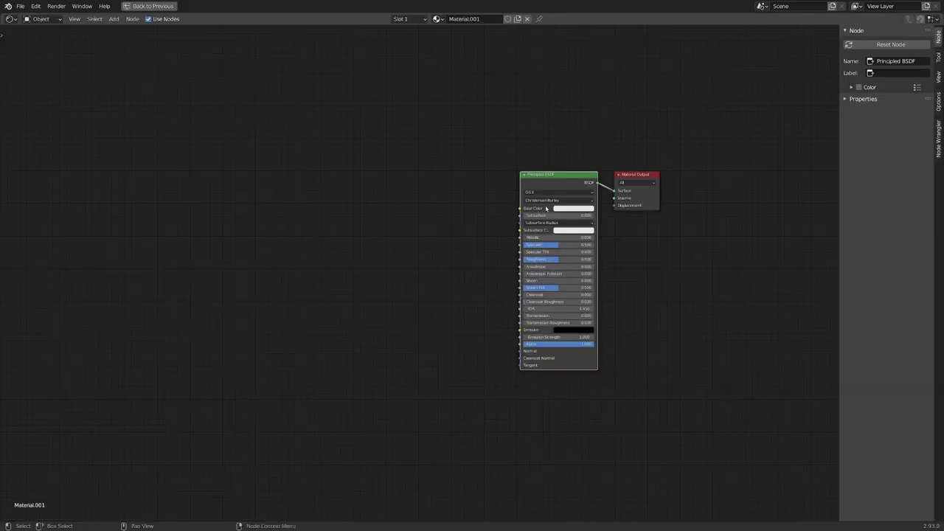
key("Home")
key("x")
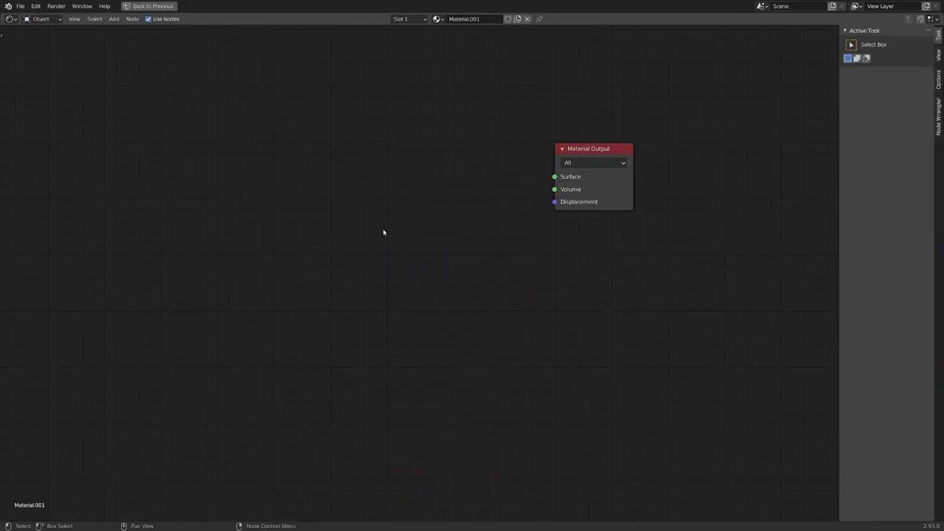
Step: Add a Transparent BSDF and a Translucent BSDF node, placing the Translucent one above the Transparent one
key("shift+a")
mouse_move(237, 171)
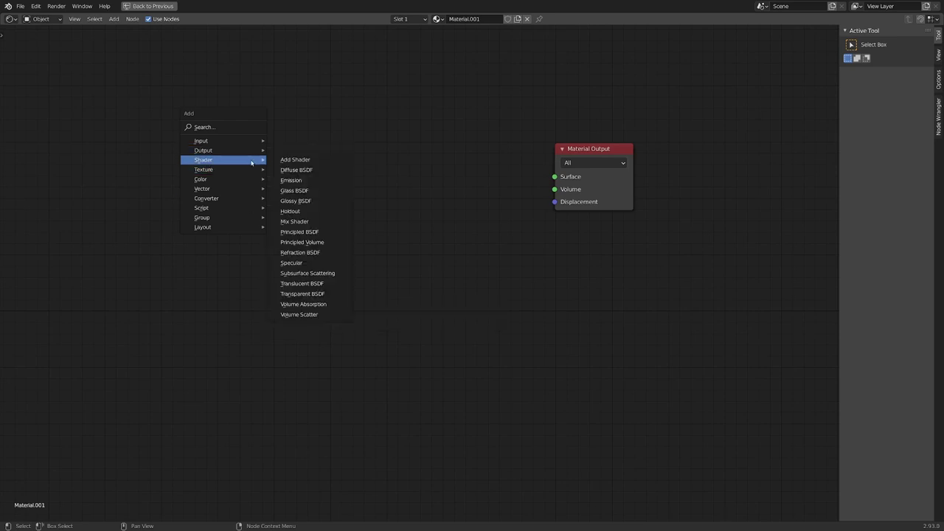
left_click(327, 295)
left_click(195, 218)
key("shift+a")
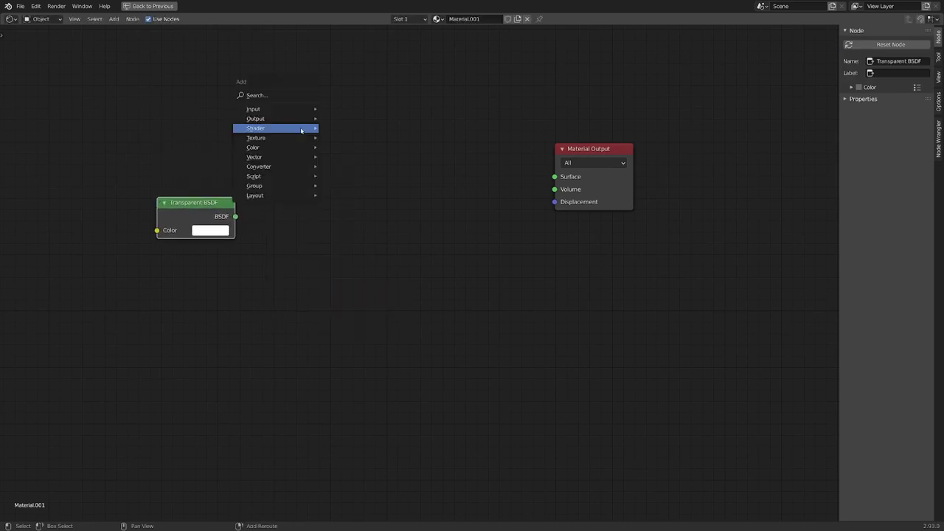
mouse_move(301, 131)
left_click(365, 244)
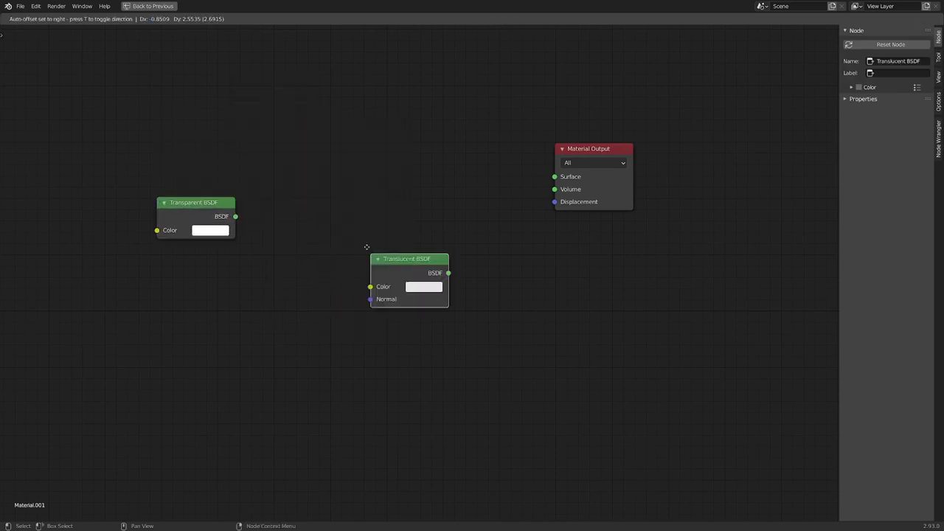
left_click(155, 118)
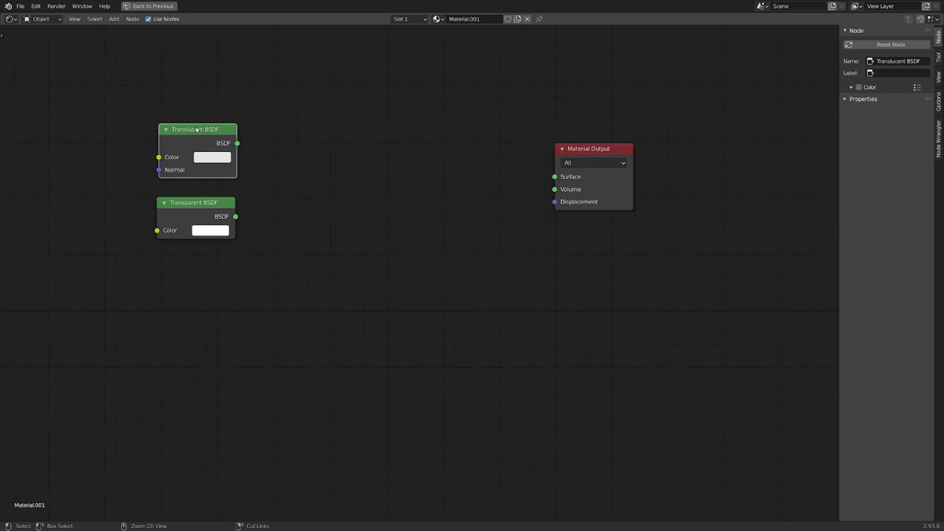
Step: Combine the Translucent and Transparent BSDFs with a Mix Shader and move the three nodes away from the Material Output
right_click_drag(196, 138, 206, 216, "ctrl+shift")
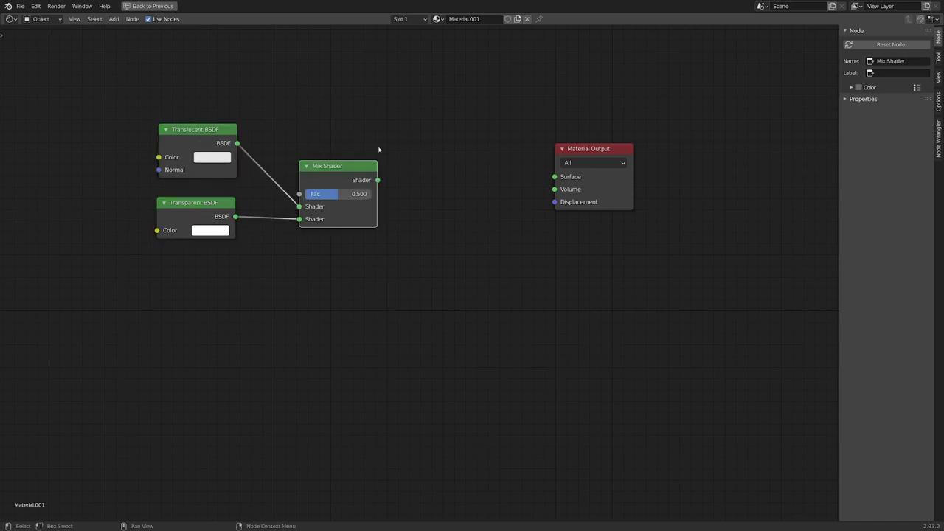
left_click_drag(333, 172, 320, 143)
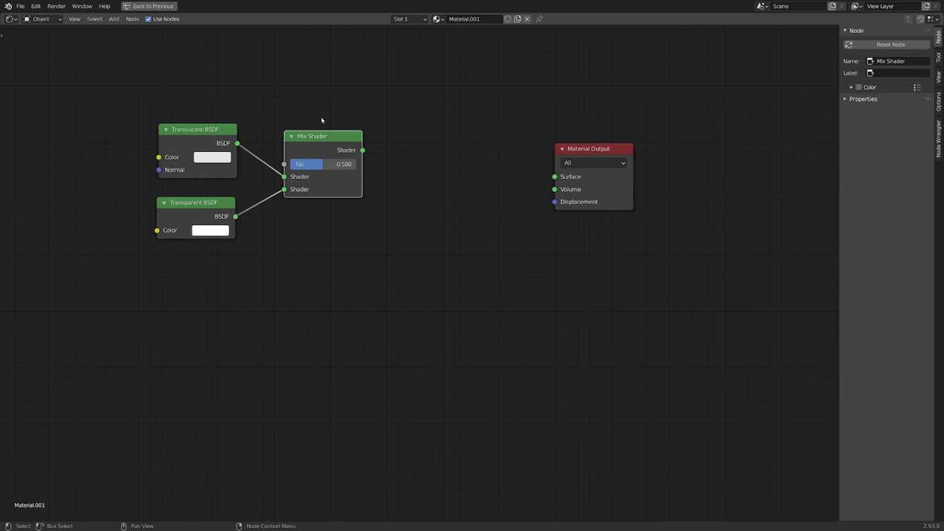
left_click_drag(313, 137, 301, 139)
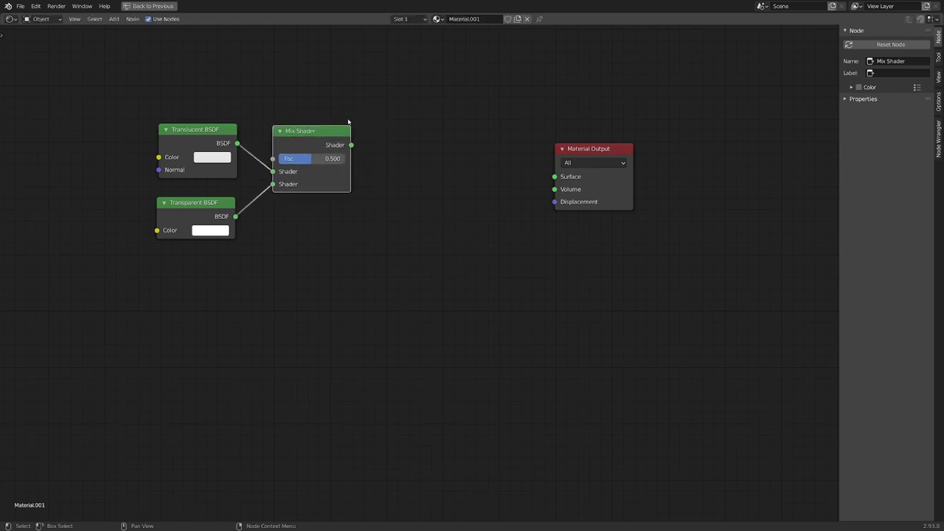
left_click_drag(92, 114, 330, 217)
key("g")
left_click(267, 188)
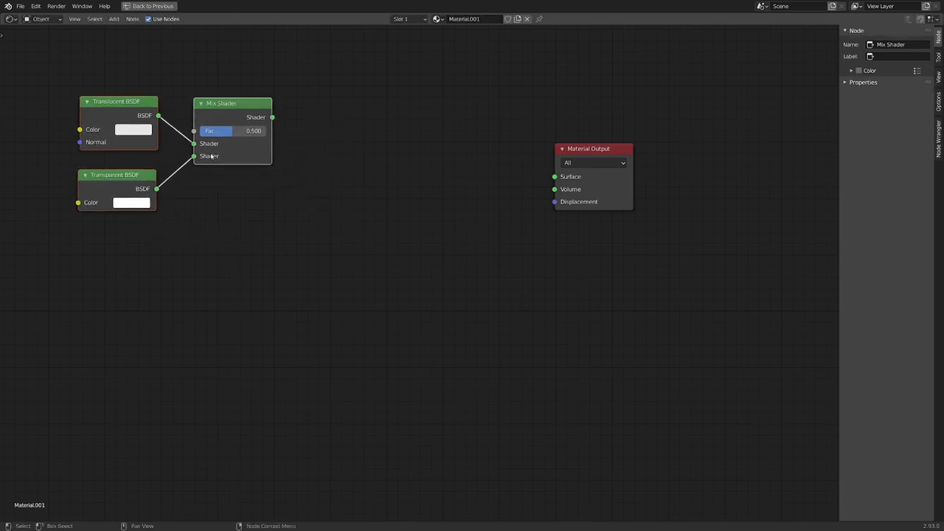
Step: Add a Glossy BSDF node below the Mix Shader and set its roughness to 0
key("shift+a")
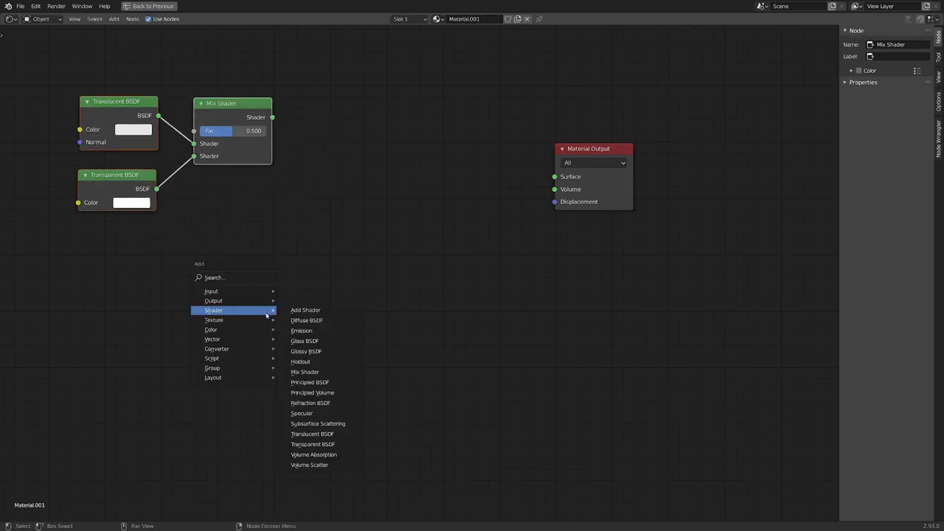
left_click(306, 351)
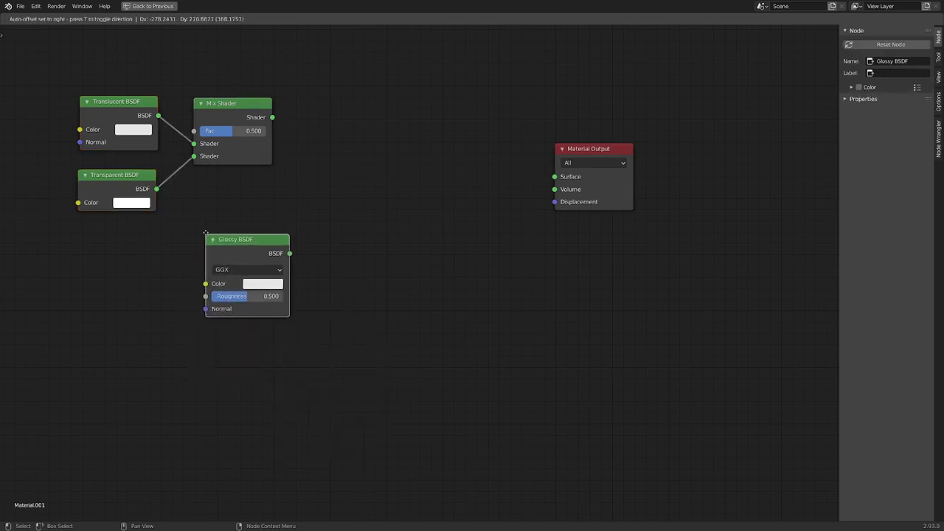
left_click(253, 269)
left_click_drag(254, 295, 216, 297)
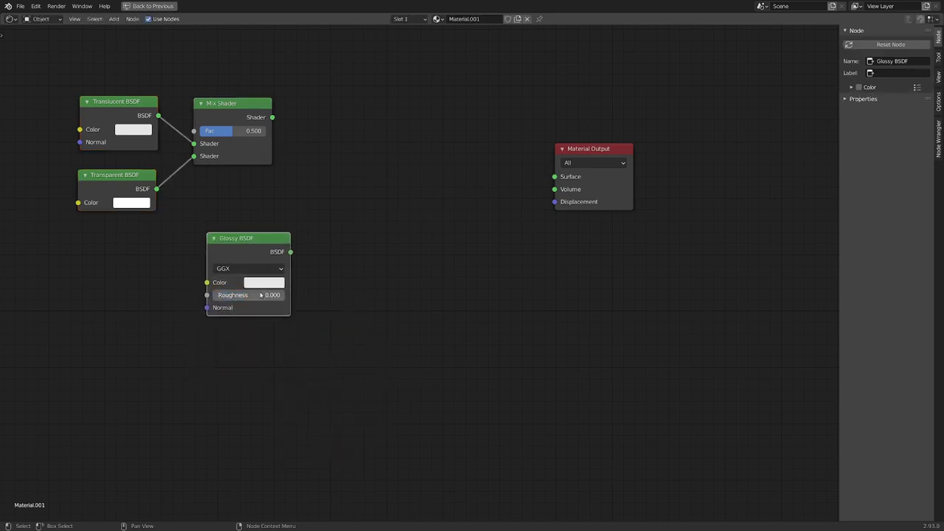
Step: Mix the first Mix Shader with the Glossy BSDF, link the result to the Material Output's Surface, and restore the full layout
right_click_drag(249, 149, 263, 304, "ctrl+shift")
left_click_drag(433, 185, 555, 176)
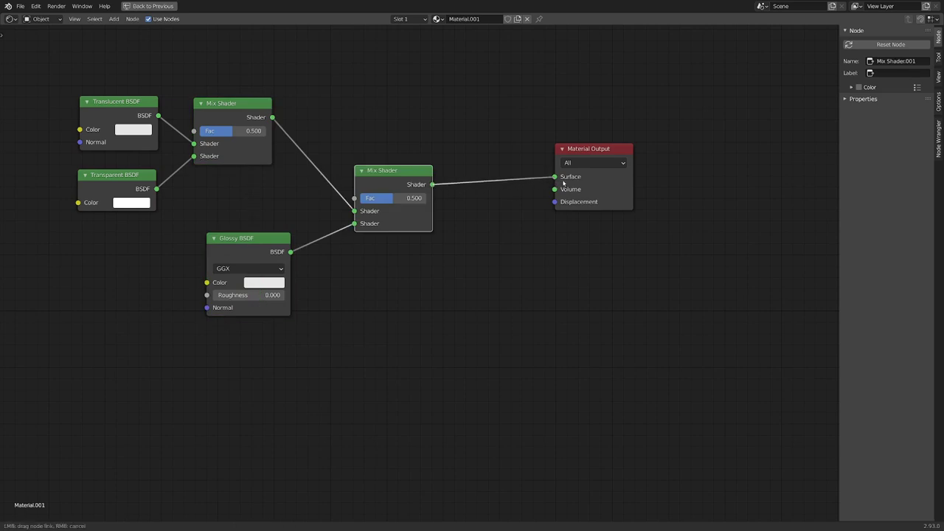
key("ctrl+space")
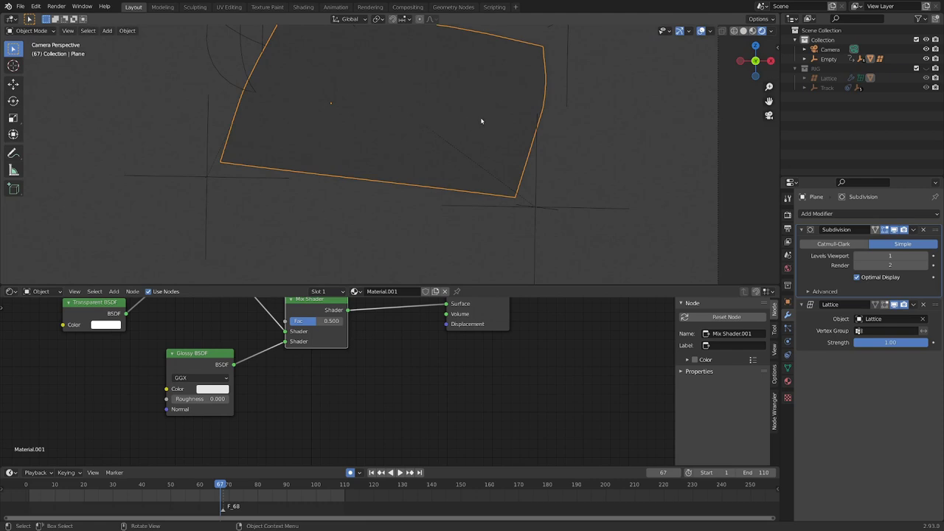
Step: Set the scene's render engine to Cycles
middle_click_drag(481, 121, 462, 141)
key("z")
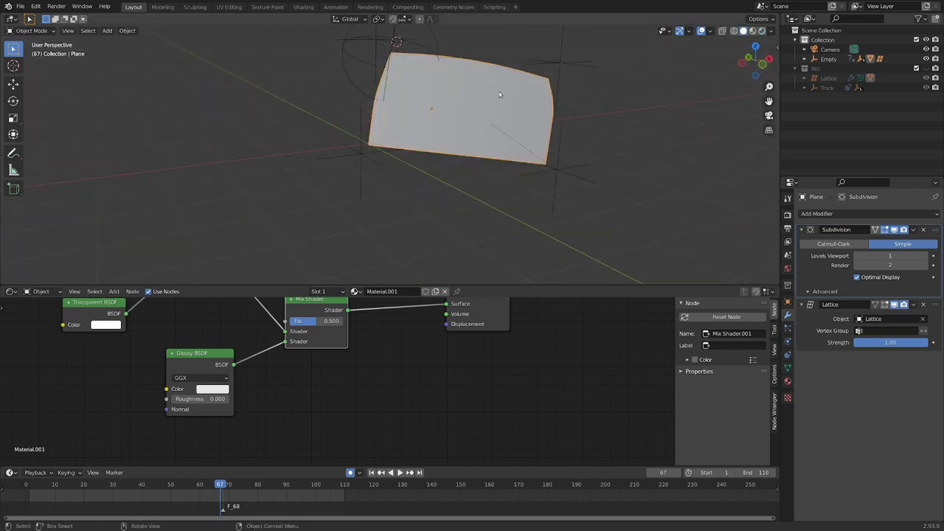
left_click(788, 214)
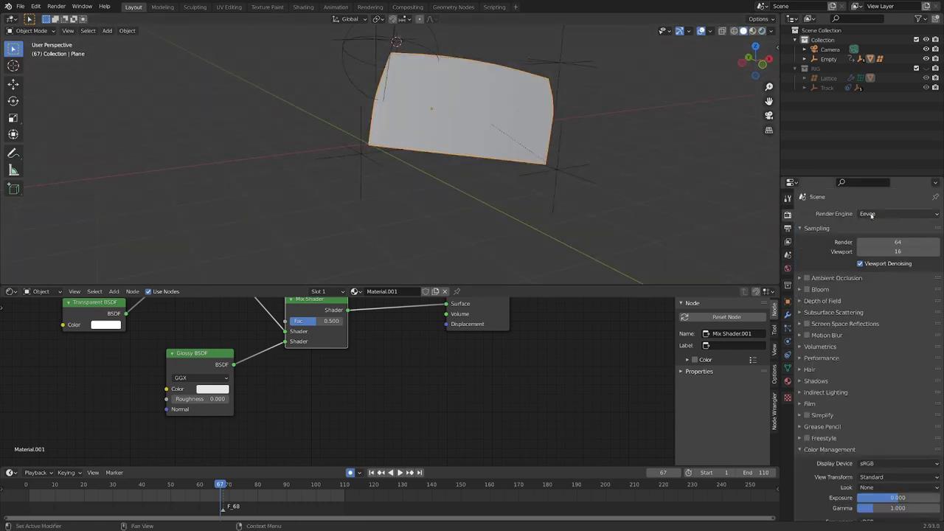
left_click(896, 213)
left_click(868, 245)
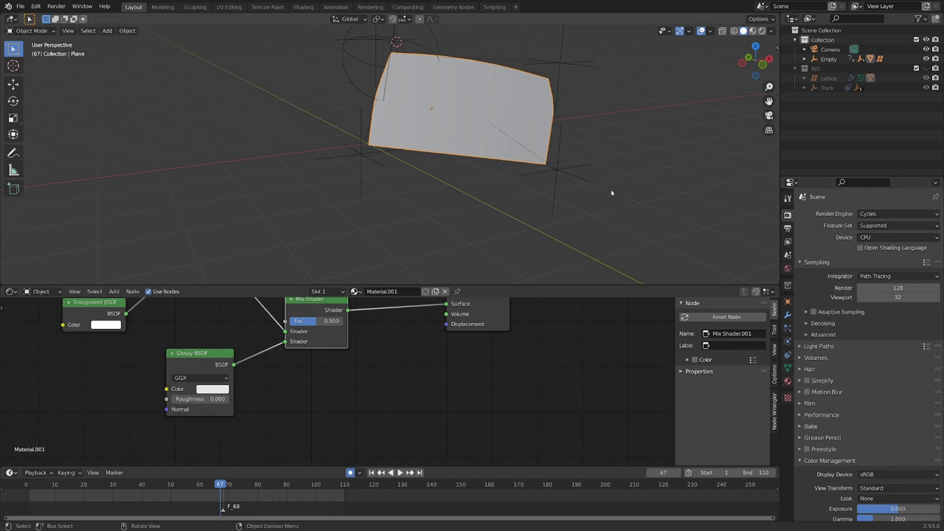
middle_click_drag(619, 188, 547, 181)
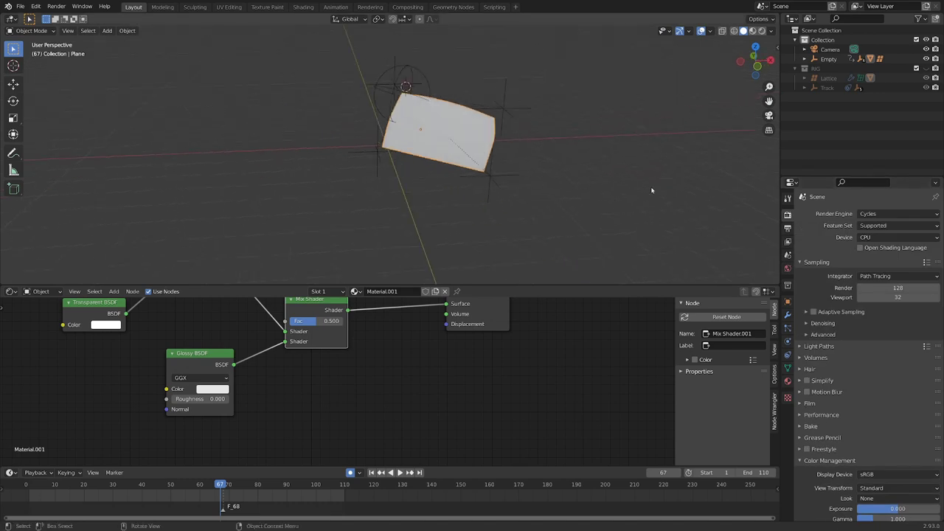
Step: Use an Environment Texture as the World background color
left_click(788, 268)
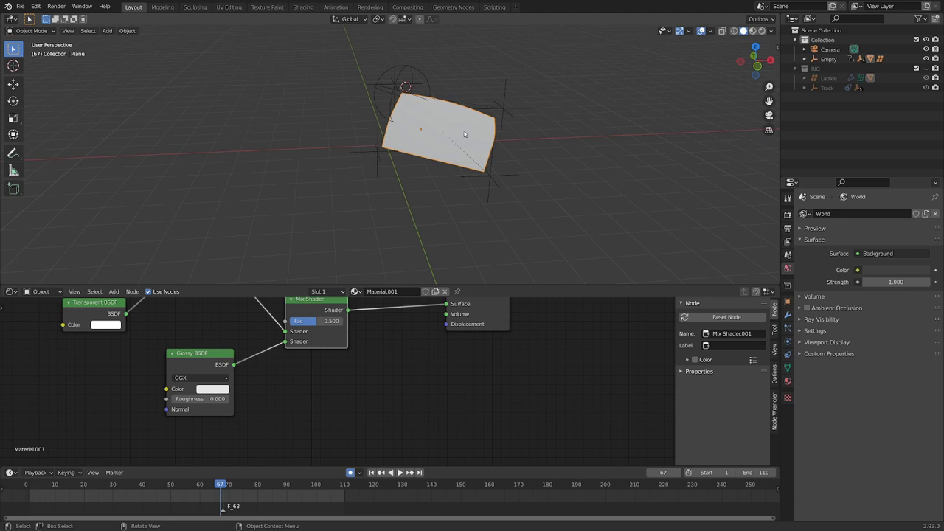
scroll(295, 364, "down", 2)
middle_click_drag(295, 365, 329, 441)
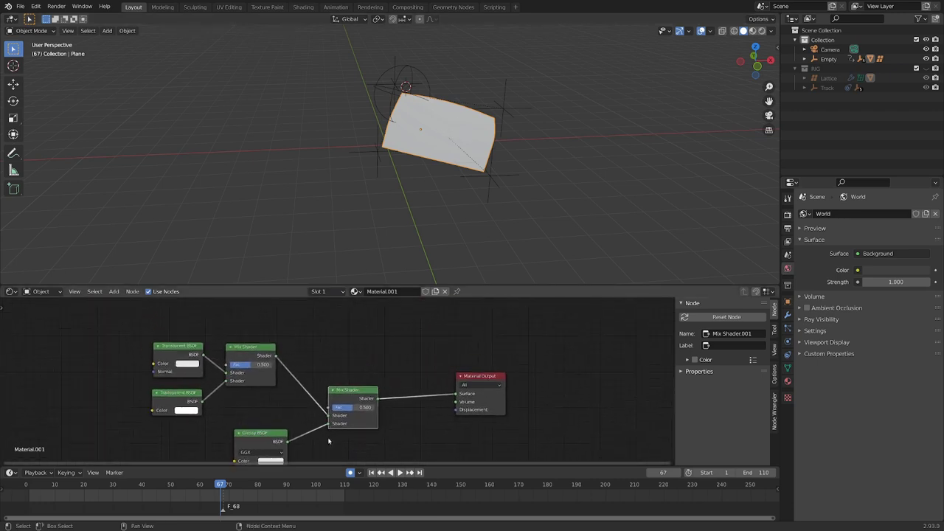
scroll(358, 189, "up", 5)
middle_click_drag(359, 190, 473, 115)
scroll(485, 108, "down", 5)
scroll(473, 115, "up", 3)
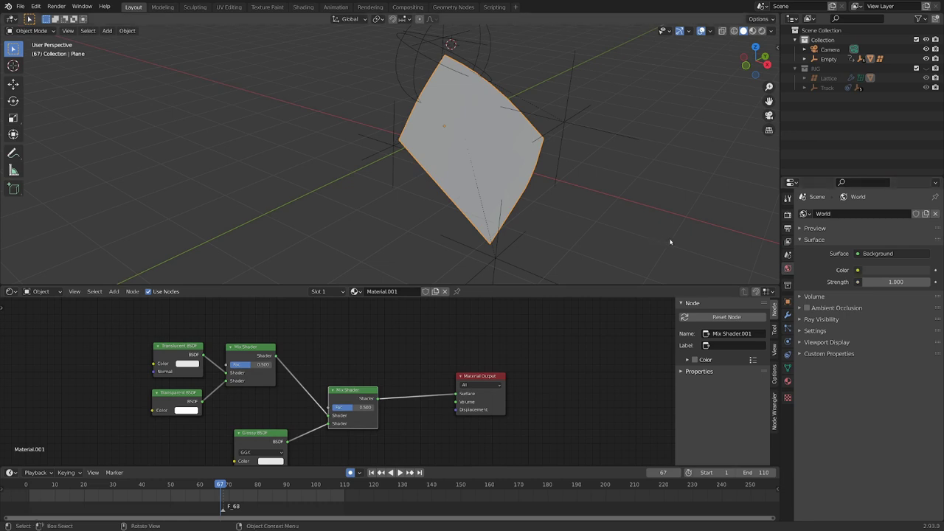
left_click(857, 270)
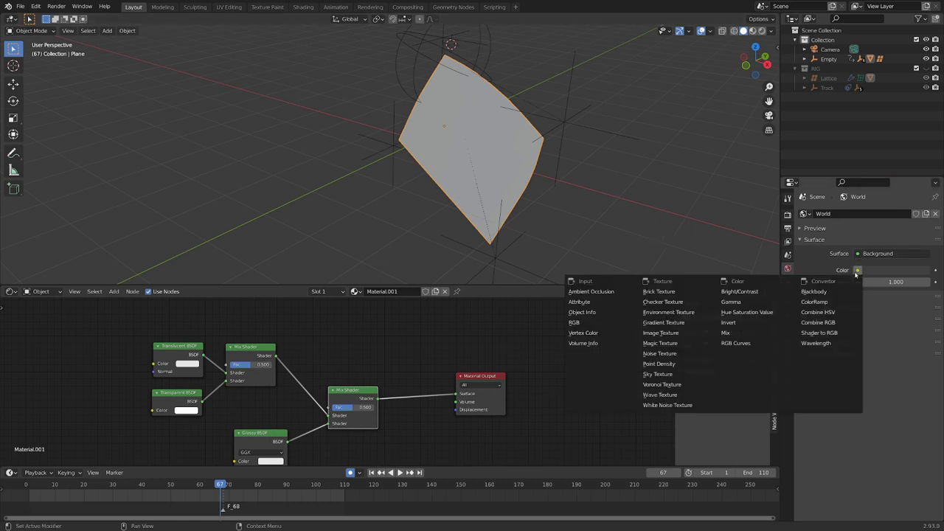
left_click(668, 312)
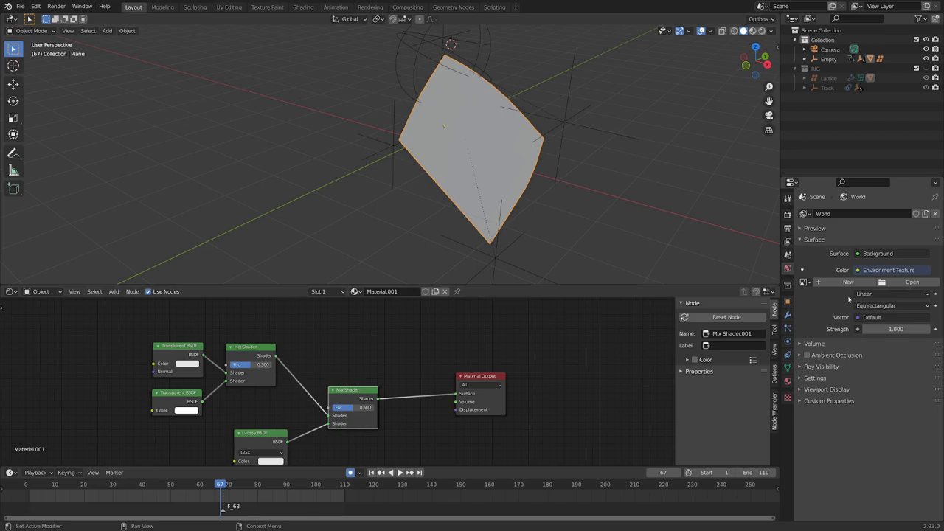
Step: Load reflections.jpg from the siren boi makes chase folder as the environment image
left_click(893, 282)
left_click(74, 320)
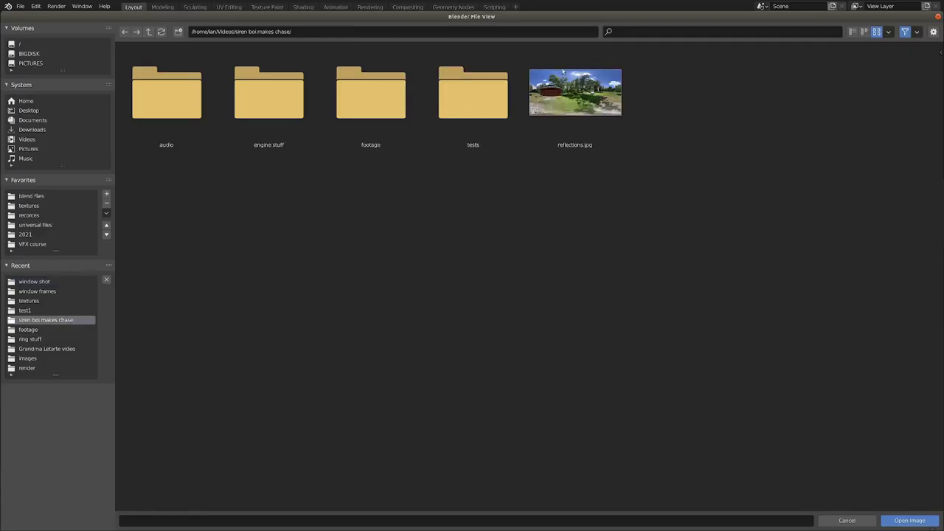
left_click(561, 116)
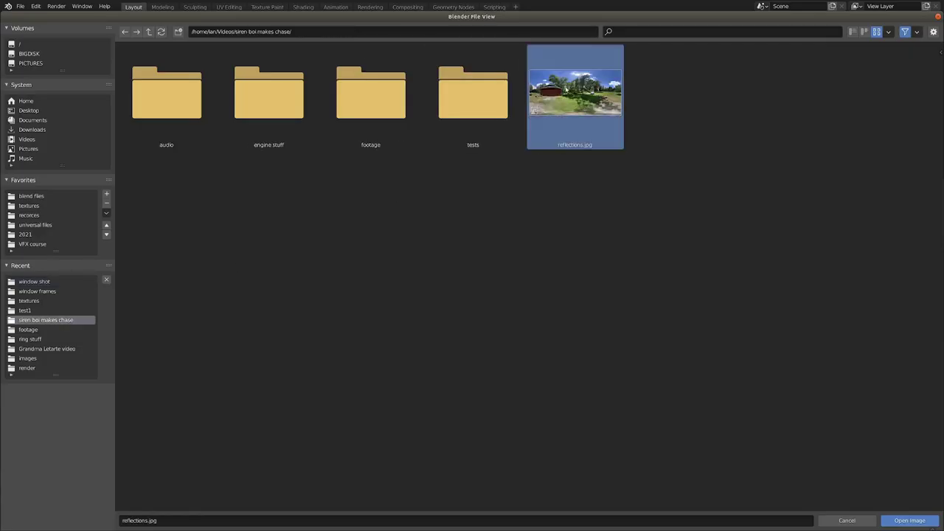
double_click(565, 89)
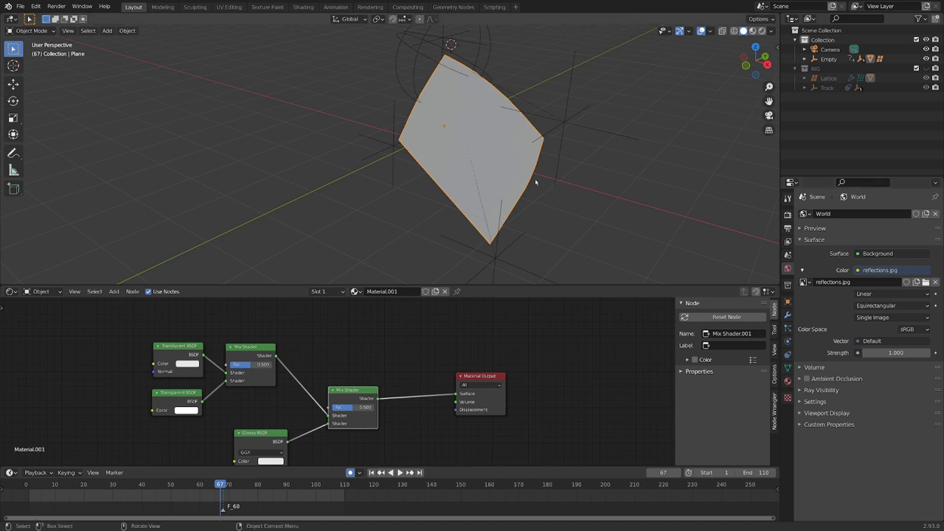
Step: Switch the viewport to Rendered shading and examine the glass plane against the environment image from several angles
mouse_move(535, 181)
middle_mouse_down()
mouse_move(536, 172)
mouse_move(516, 178)
mouse_move(465, 205)
middle_mouse_up()
key("z")
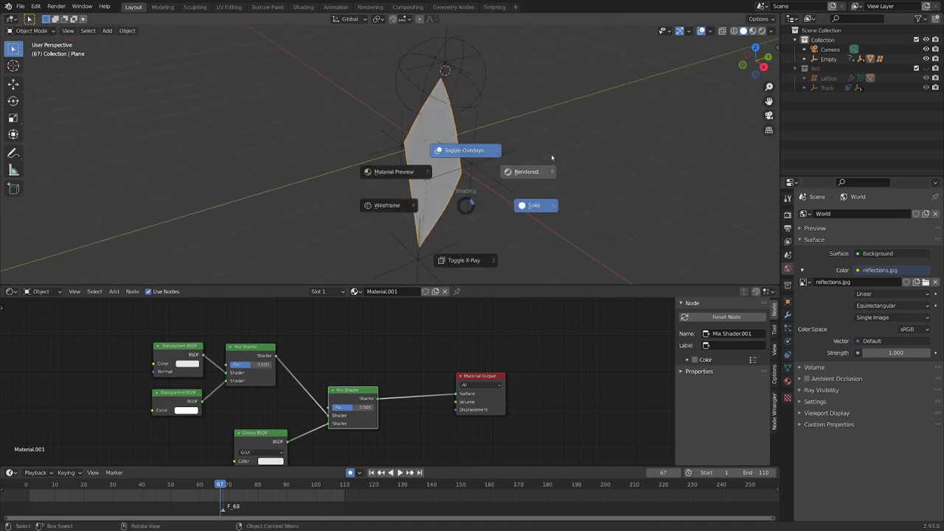
left_click(551, 153)
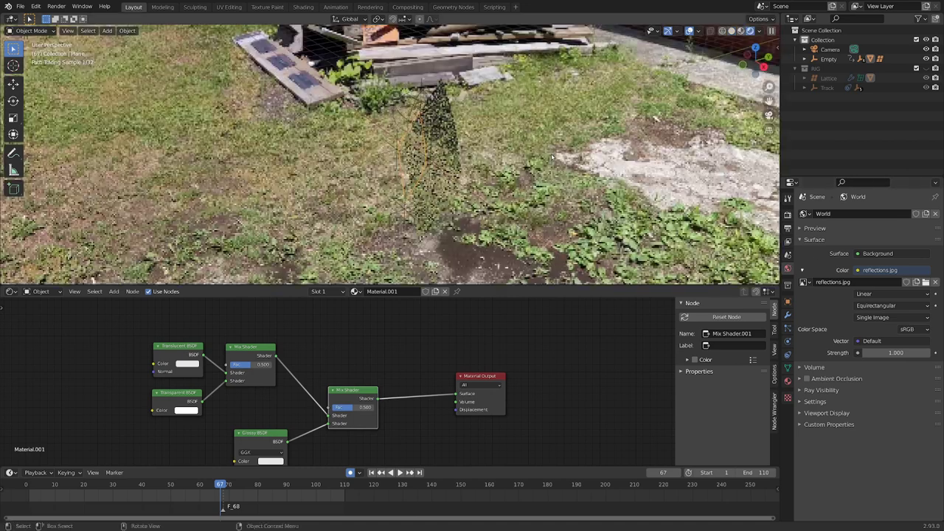
middle_click_drag(551, 154, 583, 111)
mouse_move(442, 122)
middle_mouse_down()
mouse_move(481, 127)
mouse_move(571, 90)
mouse_move(502, 117)
mouse_move(462, 168)
mouse_move(307, 206)
middle_mouse_up()
Step: Show the World shader nodes and add Texture Coordinate and Mapping nodes feeding the reflections.jpg environment texture
key("z")
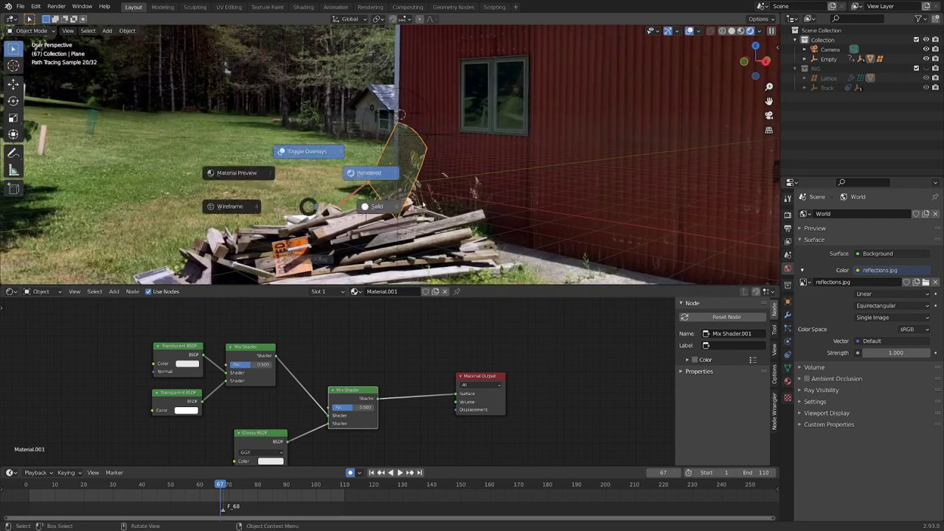
left_click(374, 206)
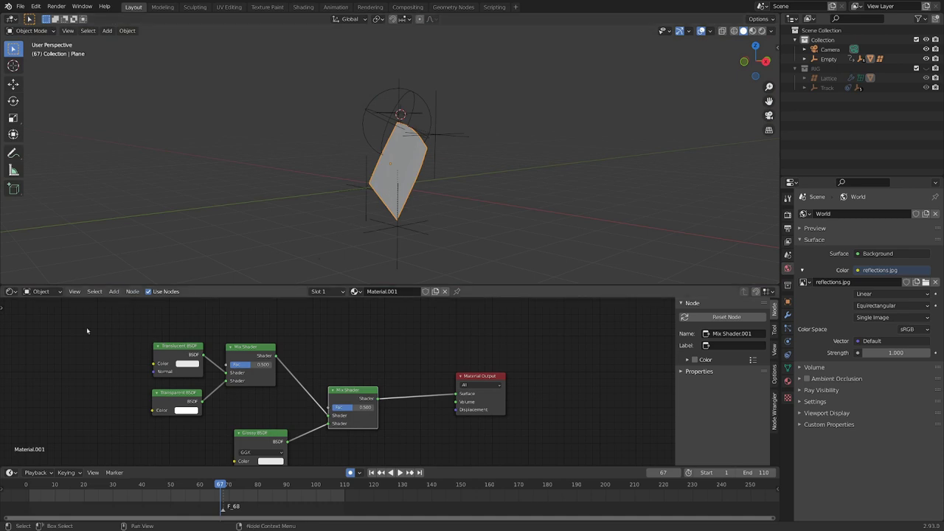
left_click(41, 291)
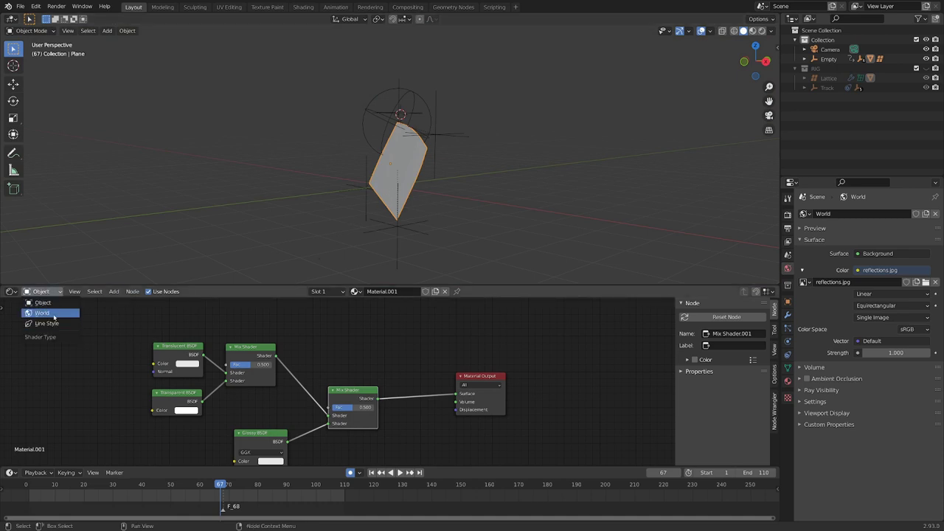
left_click(53, 313)
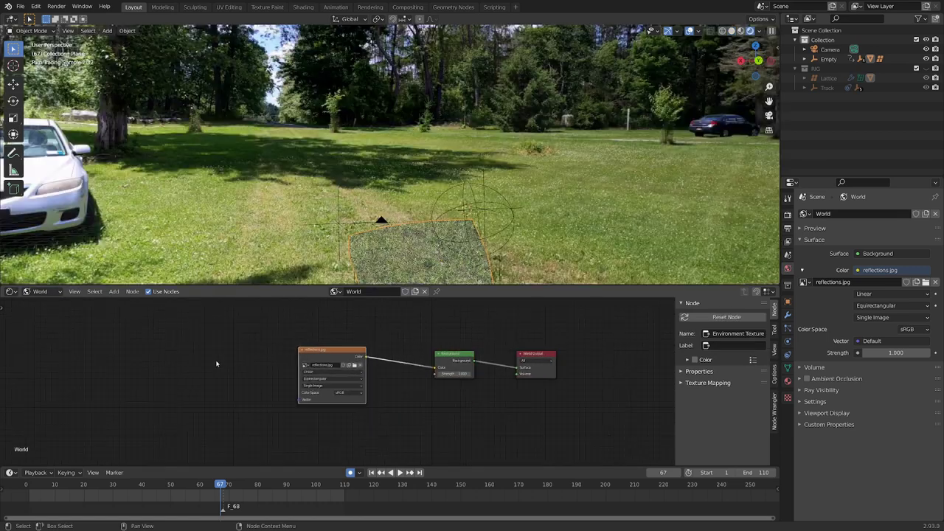
mouse_move(341, 350)
left_mouse_down()
mouse_move(322, 349)
mouse_move(342, 348)
left_mouse_up()
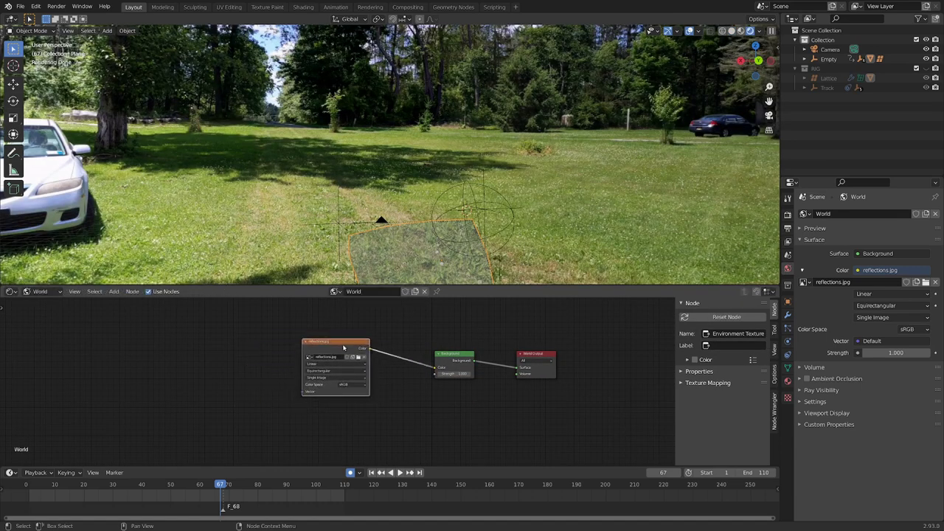
key("ctrl+t")
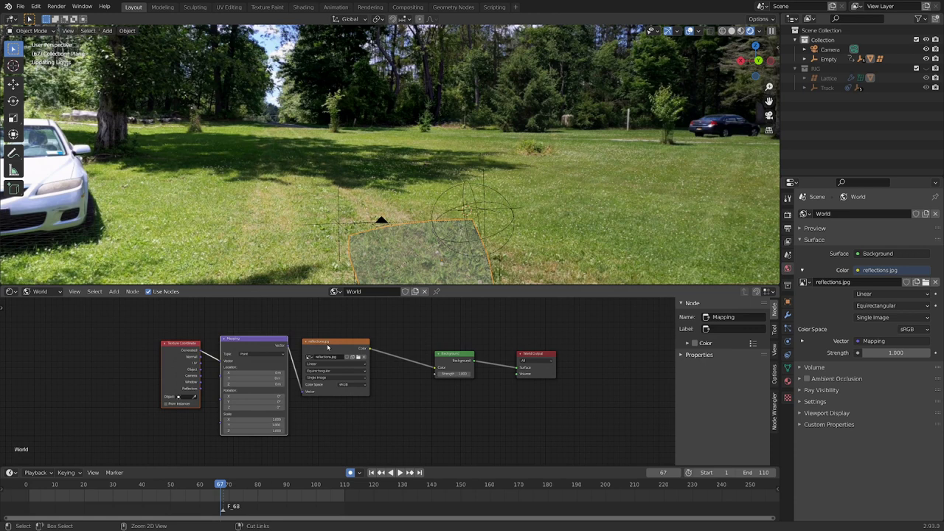
scroll(211, 338, "up", 3)
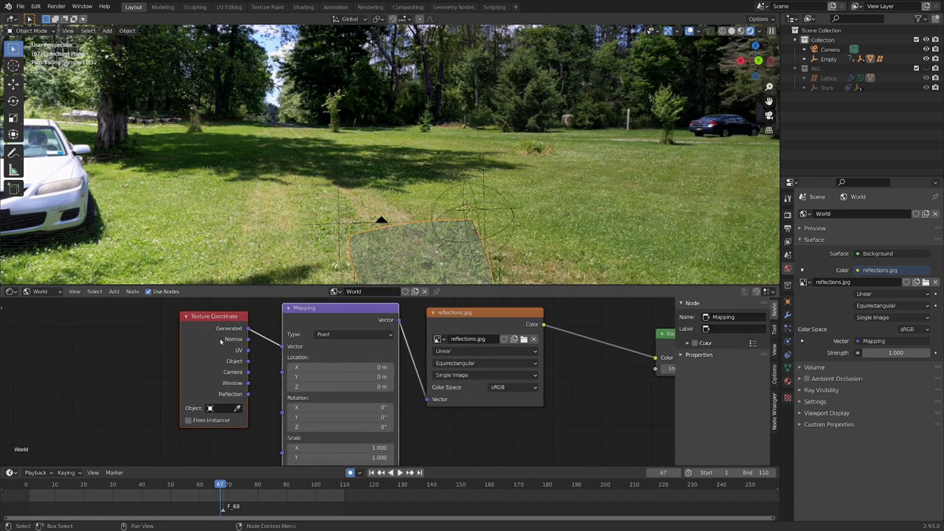
Step: Compare the plane with the environment in Solid and Rendered shading, and set the World Mapping node's Z rotation to 90°
left_click_drag(211, 339, 184, 335)
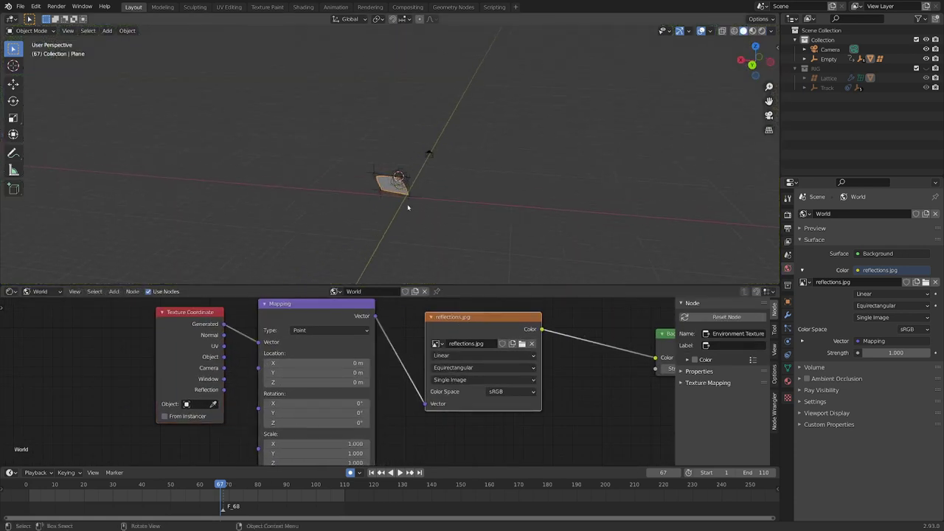
middle_click_drag(324, 125, 300, 113)
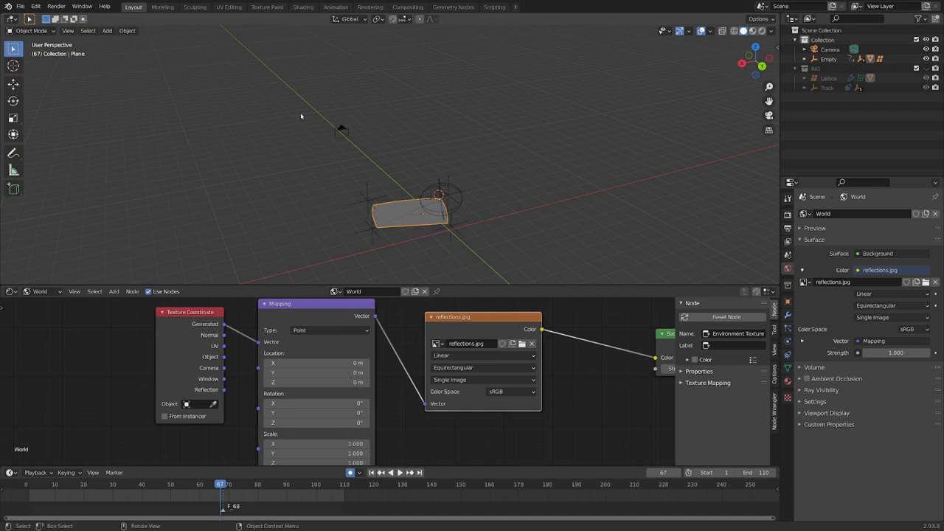
mouse_move(390, 169)
middle_mouse_down()
mouse_move(377, 152)
mouse_move(339, 182)
middle_mouse_up()
key("z")
left_click(344, 118)
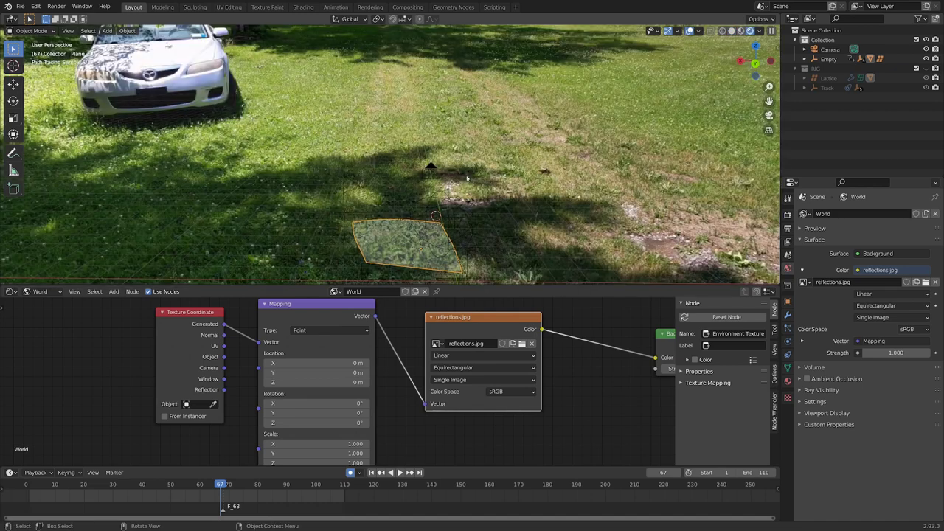
middle_click_drag(467, 177, 303, 155)
mouse_move(317, 422)
left_mouse_down()
mouse_move(329, 422)
mouse_move(310, 426)
left_mouse_up()
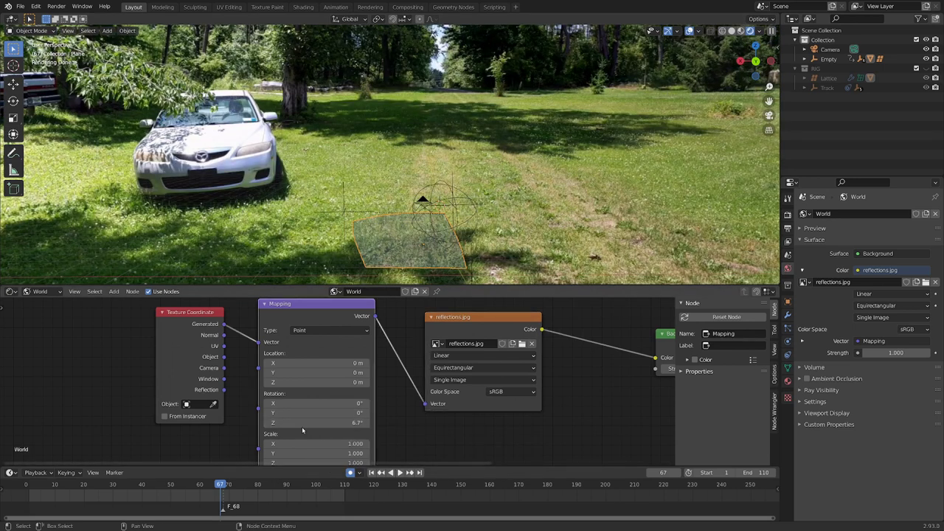
left_click(304, 424)
type("90")
key("Return")
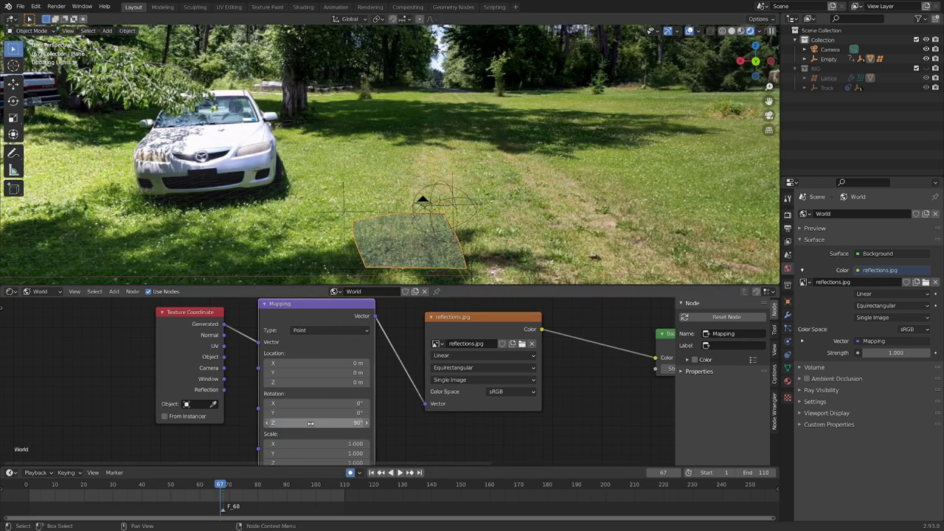
Step: Set the World Mapping node's Z rotation to 110° to turn the environment image around the plane
scroll(491, 194, "down", 5)
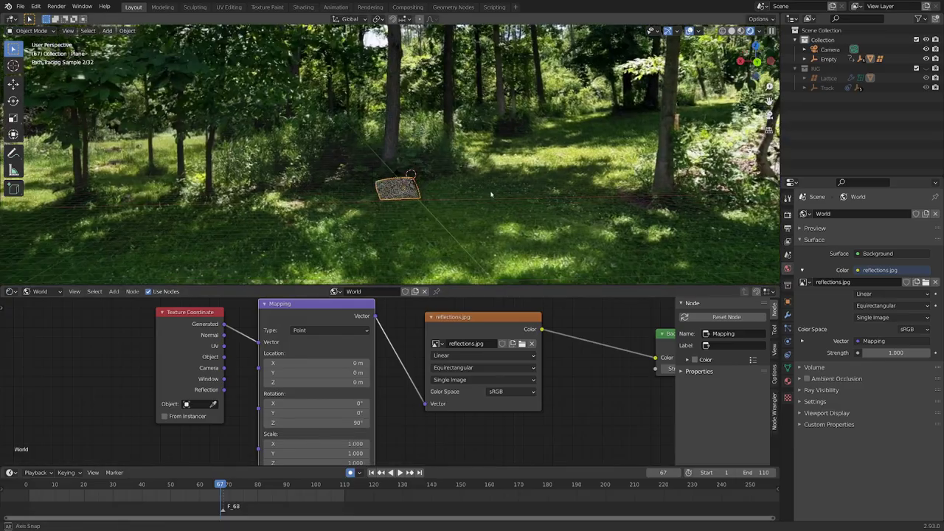
middle_click_drag(491, 194, 419, 162)
double_click(319, 423)
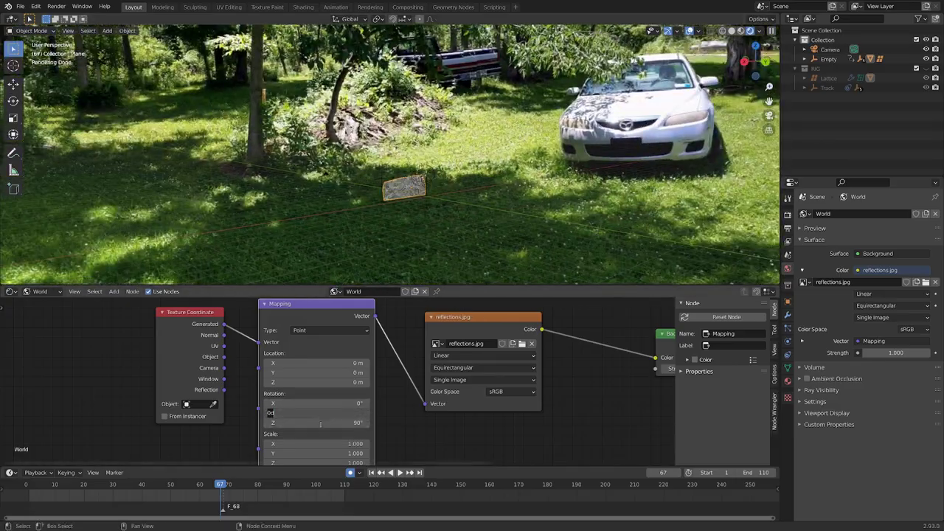
type("1")
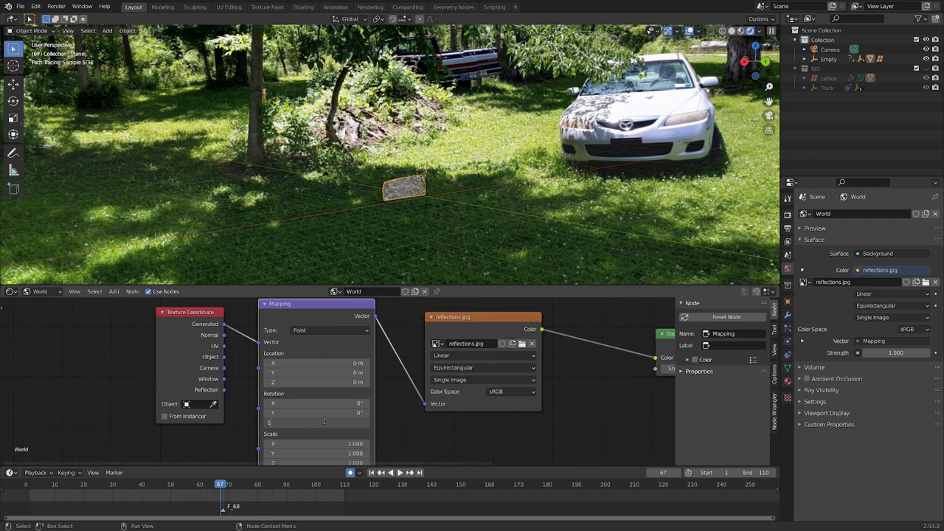
type("110")
key("Return")
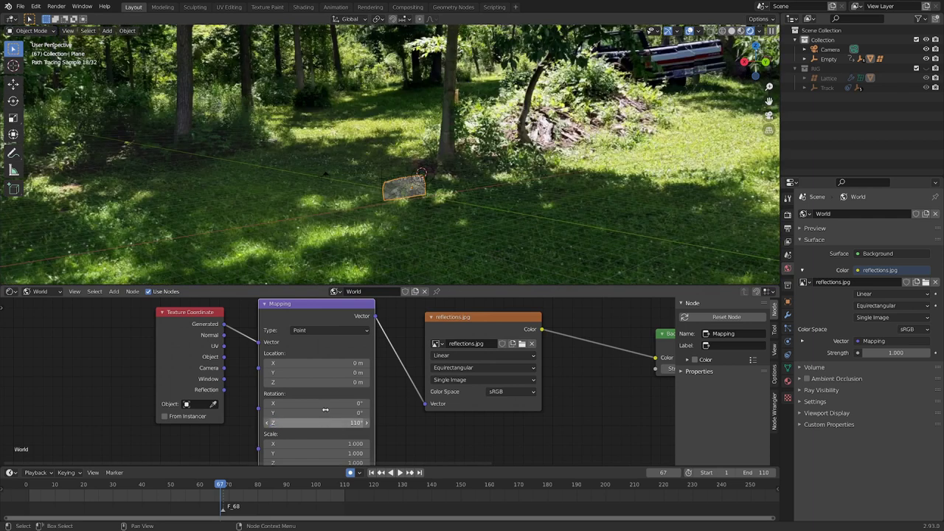
Step: Check the plane's reflections through the scene camera and return the shader editor to the plane's object material
middle_click_drag(361, 243, 295, 74)
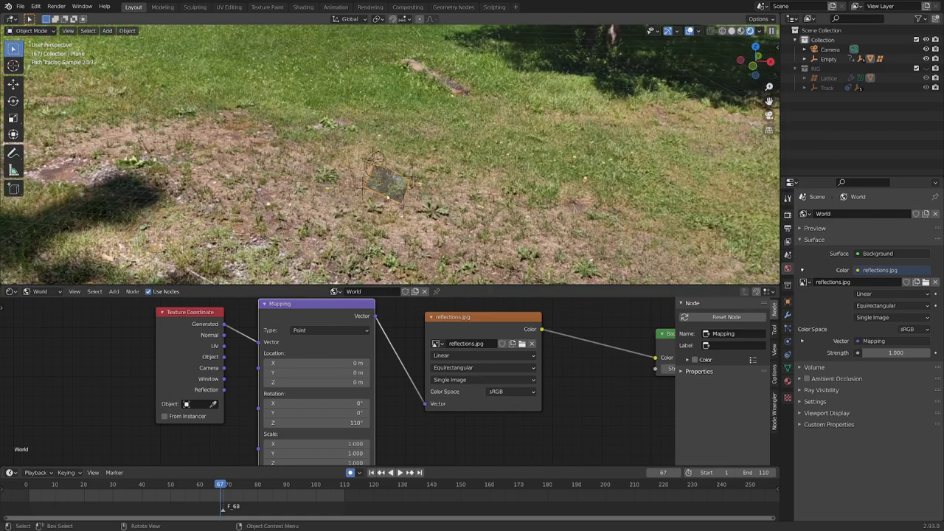
key("KP_0")
scroll(388, 197, "down", 5)
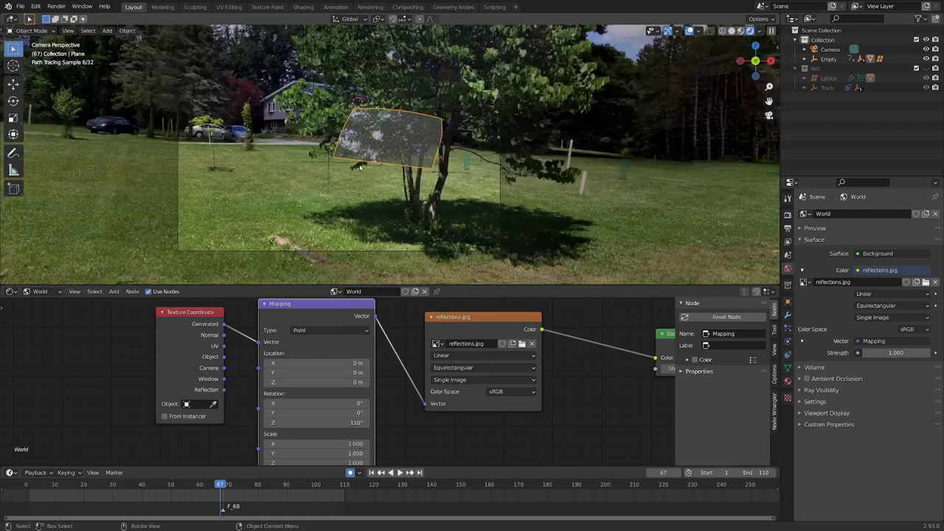
scroll(428, 158, "up", 3)
left_click(41, 292)
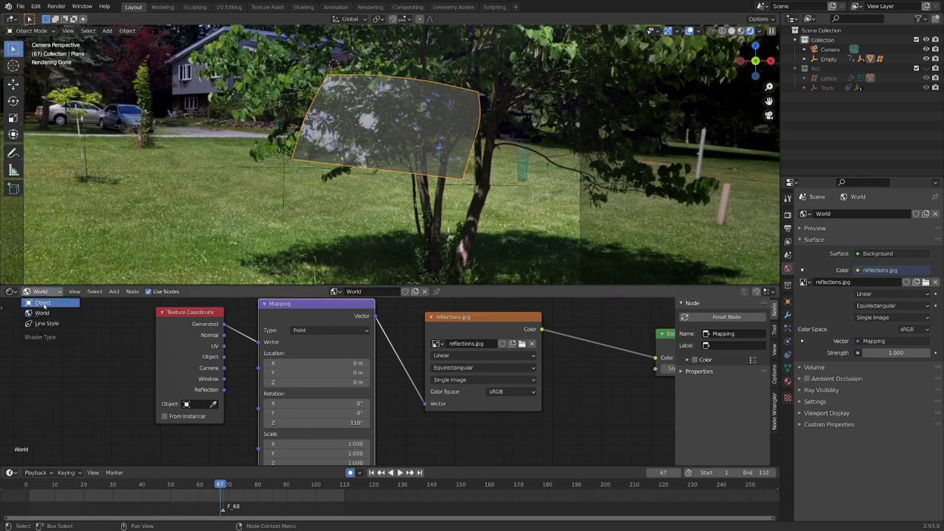
left_click(42, 303)
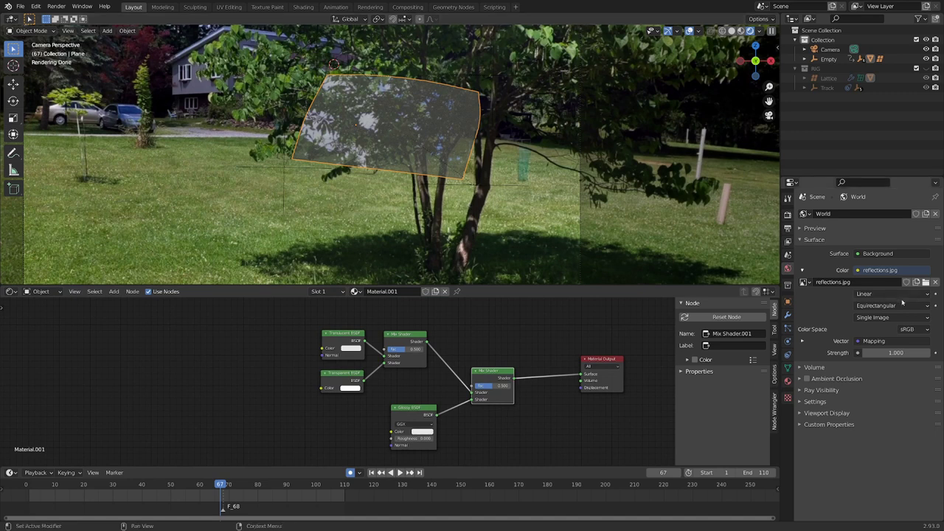
Step: Enable the Transparent film option in the render settings so the footage shows behind the glass
left_click(788, 215)
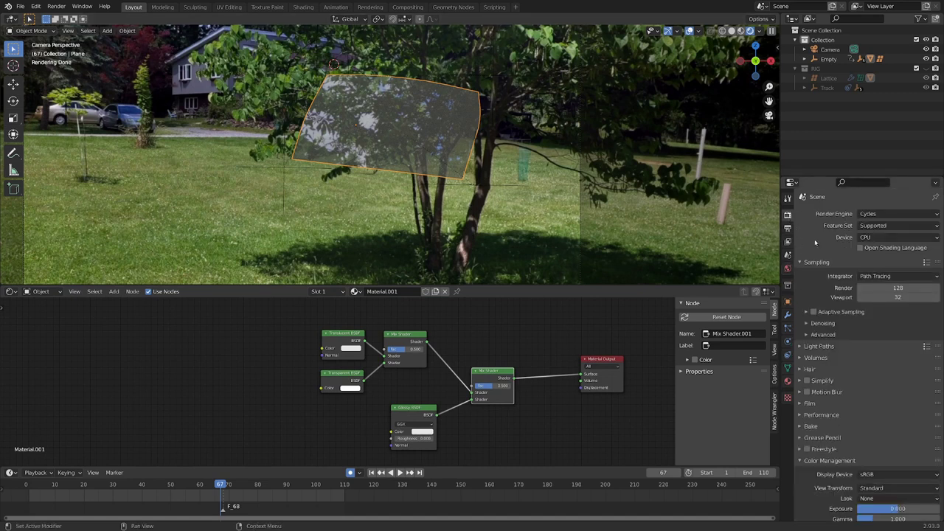
left_click(803, 404)
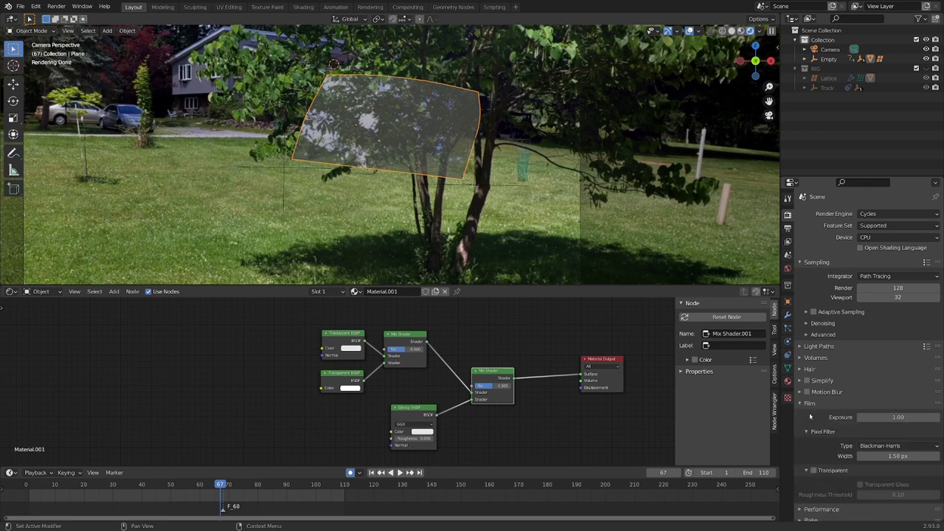
left_click(813, 470)
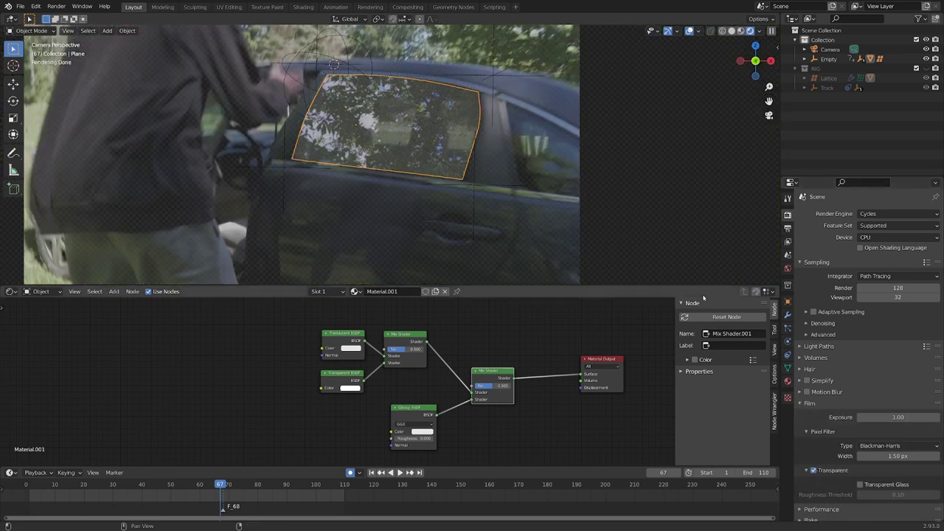
Step: Select the camera and raise the opacity of its winder0281.png background clip to 1.000
scroll(316, 175, "down", 3)
scroll(316, 175, "up", 2)
left_click(521, 177)
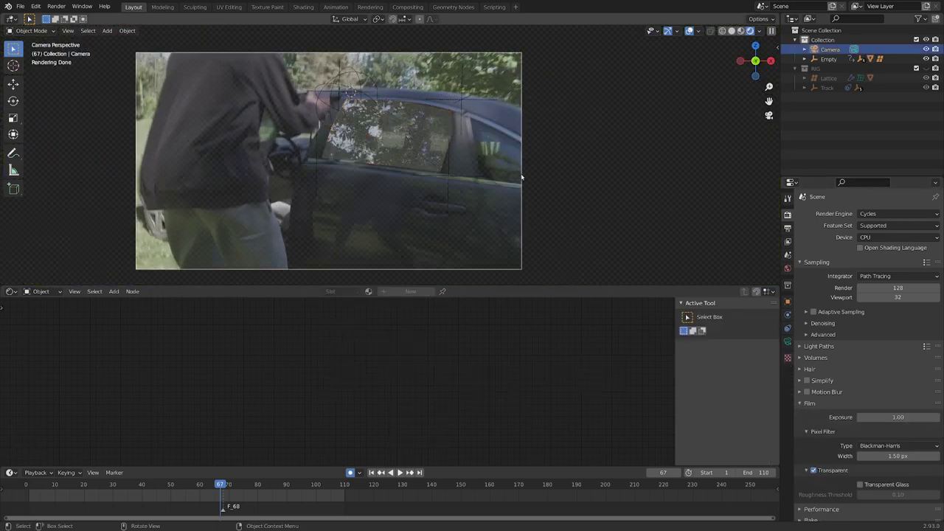
left_click(786, 342)
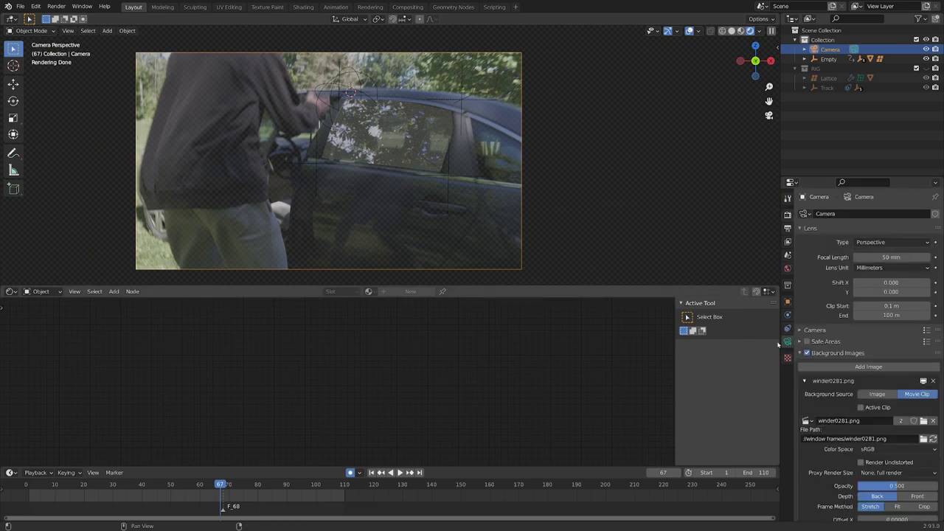
left_click_drag(876, 486, 936, 486)
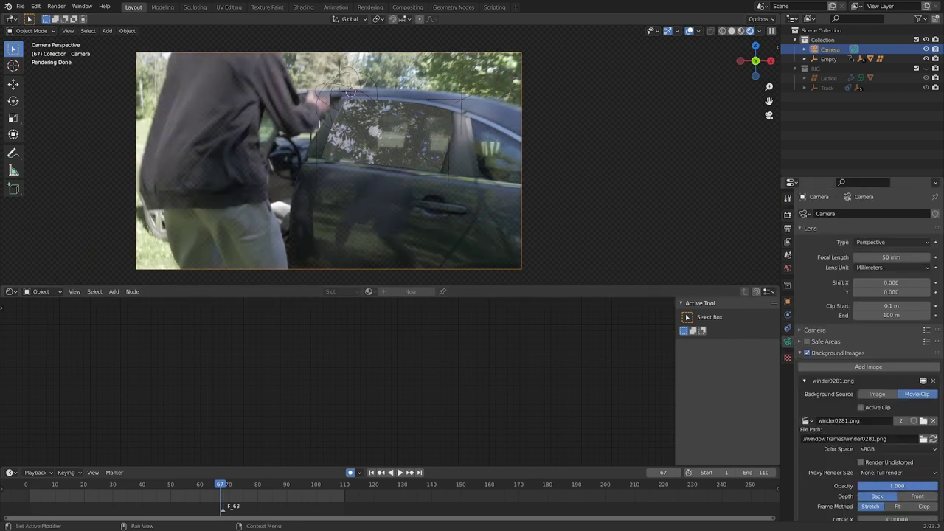
Step: Select the glass plane and sample its Translucent BSDF color from the car's rear window in the footage
scroll(486, 192, "up", 4)
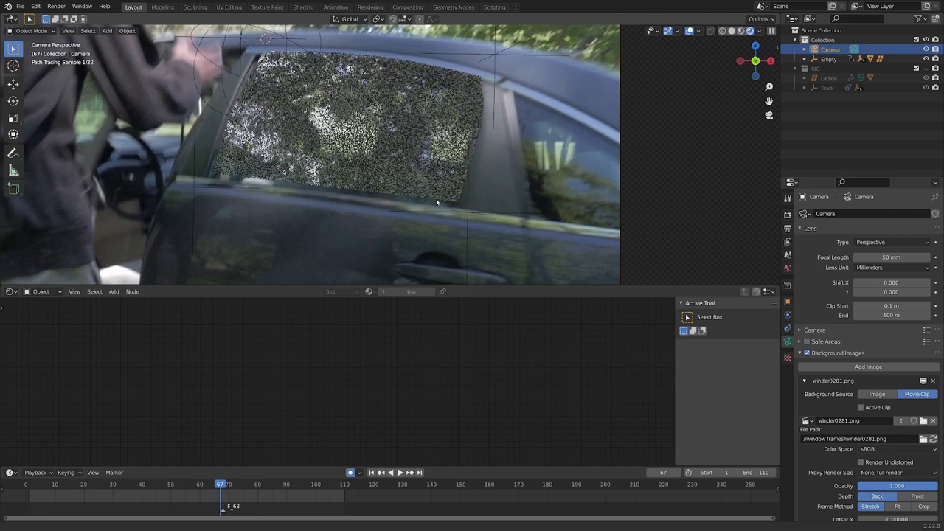
left_click(422, 149)
scroll(423, 198, "up", 1)
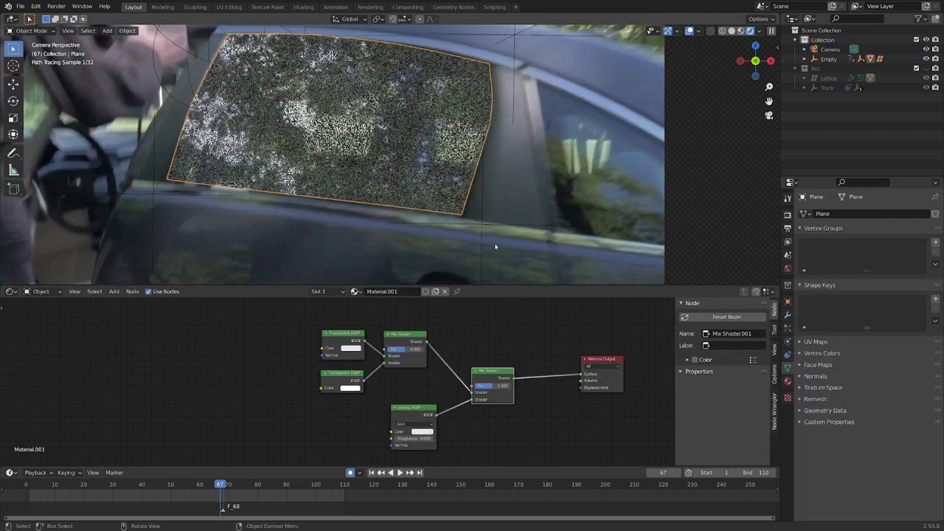
middle_click_drag(465, 231, 333, 244, "shift")
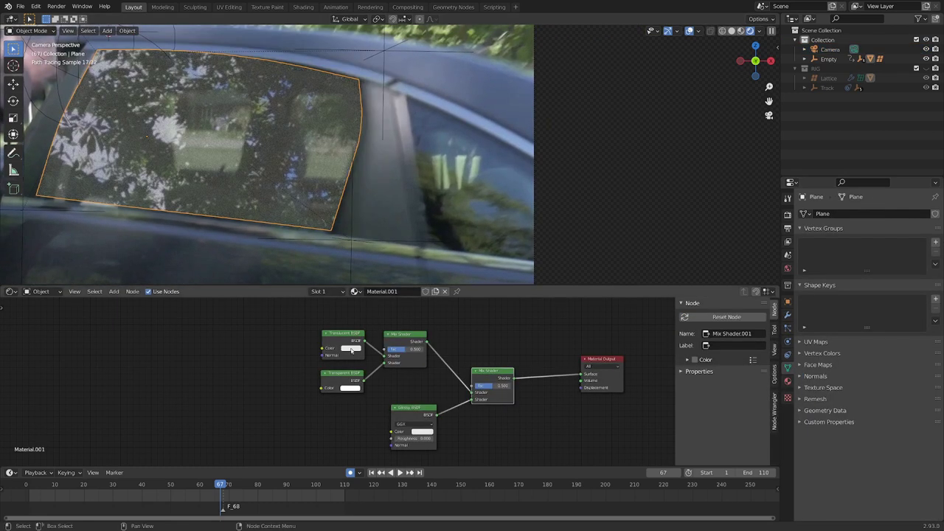
left_click(348, 350)
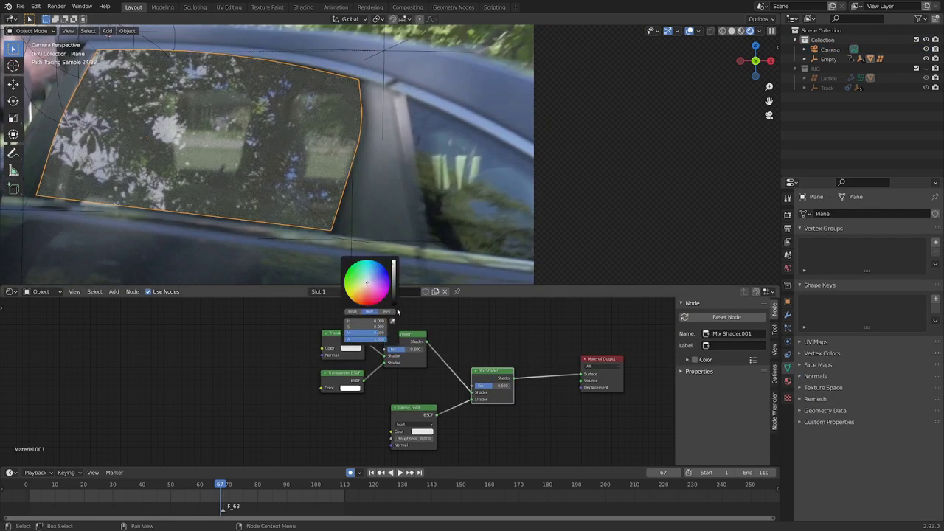
left_click(436, 117)
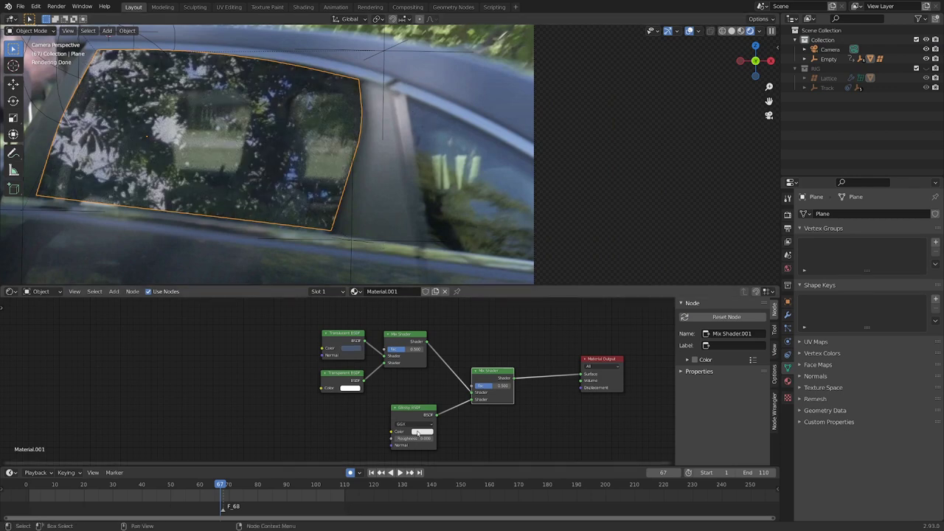
Step: Sample the Glossy BSDF color from the rear window in the footage and compare the tinted glass with it
left_click(410, 434)
left_click(462, 406)
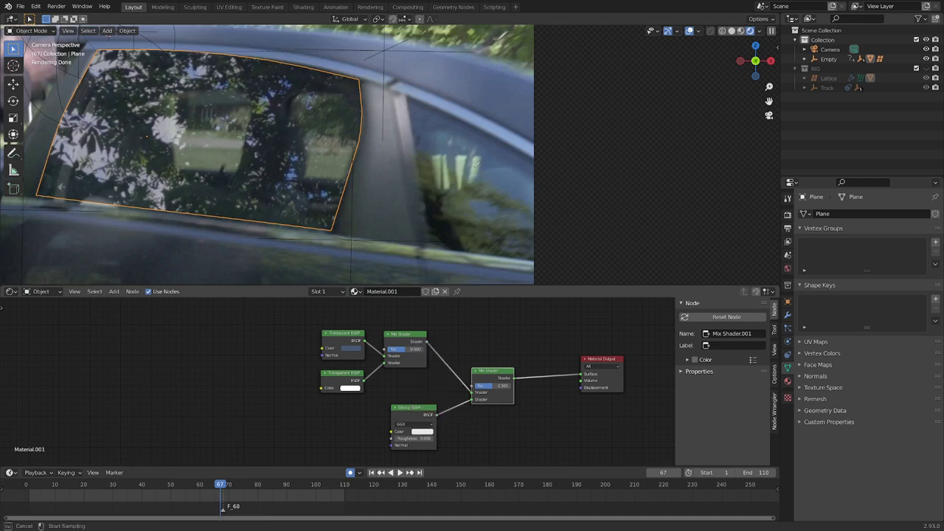
left_click(500, 173)
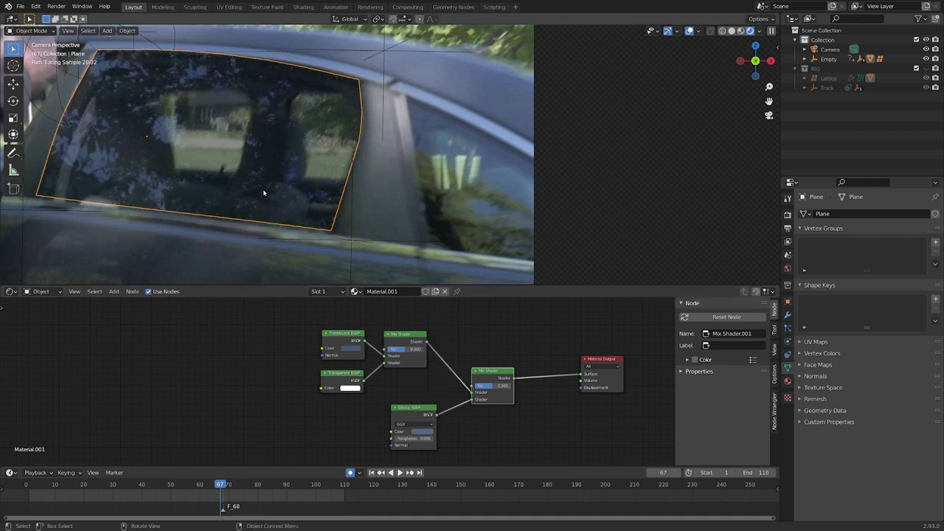
scroll(263, 193, "down", 3)
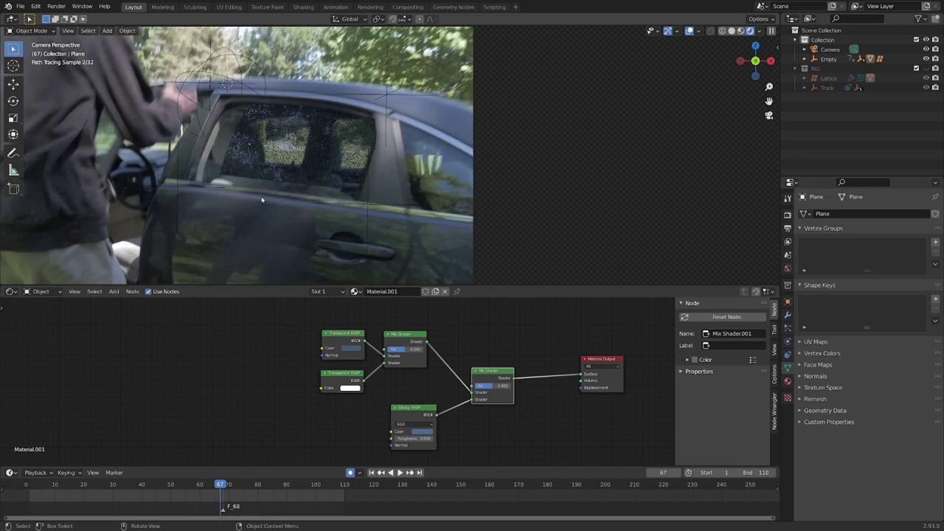
scroll(262, 200, "up", 1)
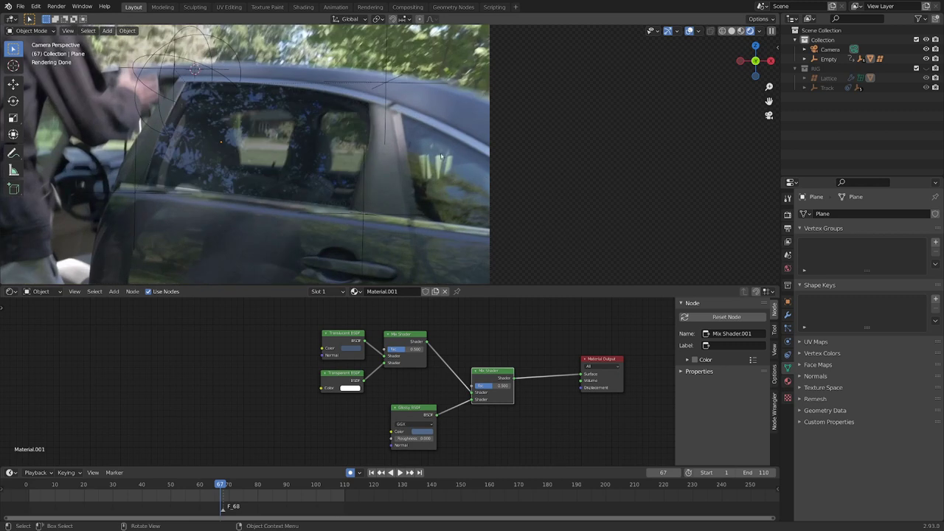
Step: Brighten the Translucent BSDF color to a lighter blue while comparing the glass with the car's rear window
scroll(442, 157, "up", 2)
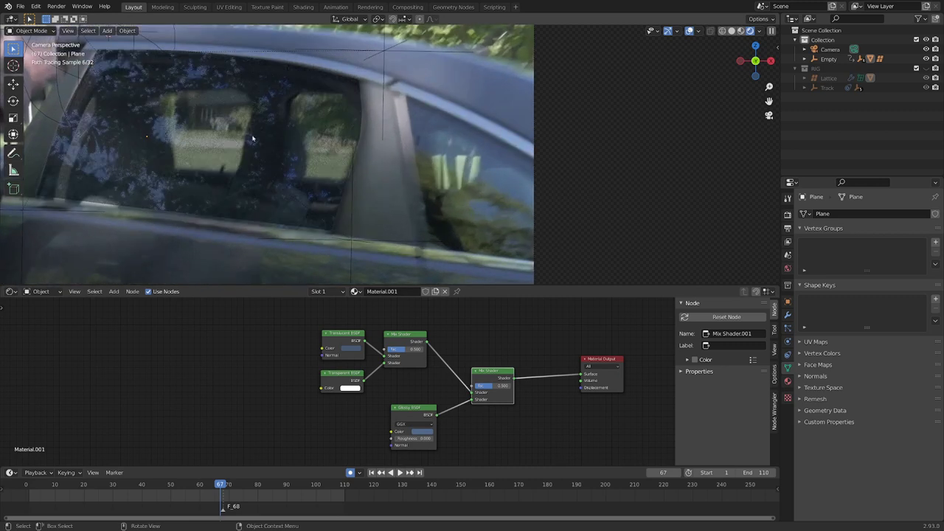
scroll(269, 136, "up", 1)
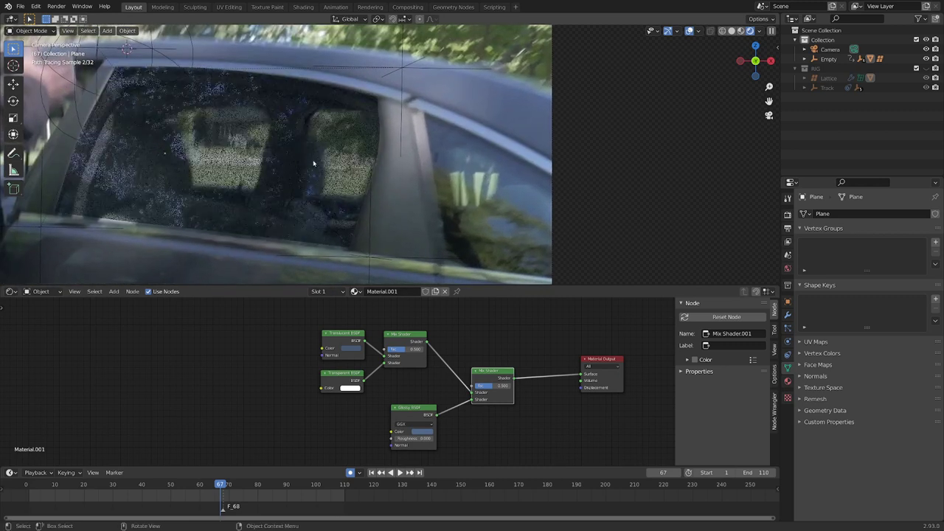
scroll(597, 354, "up", 3)
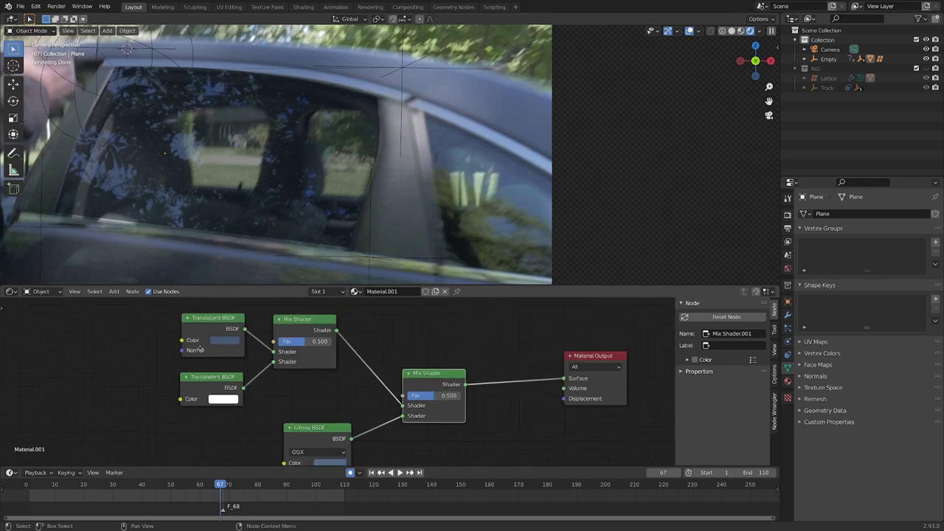
left_click(202, 346)
left_click_drag(265, 227, 265, 220)
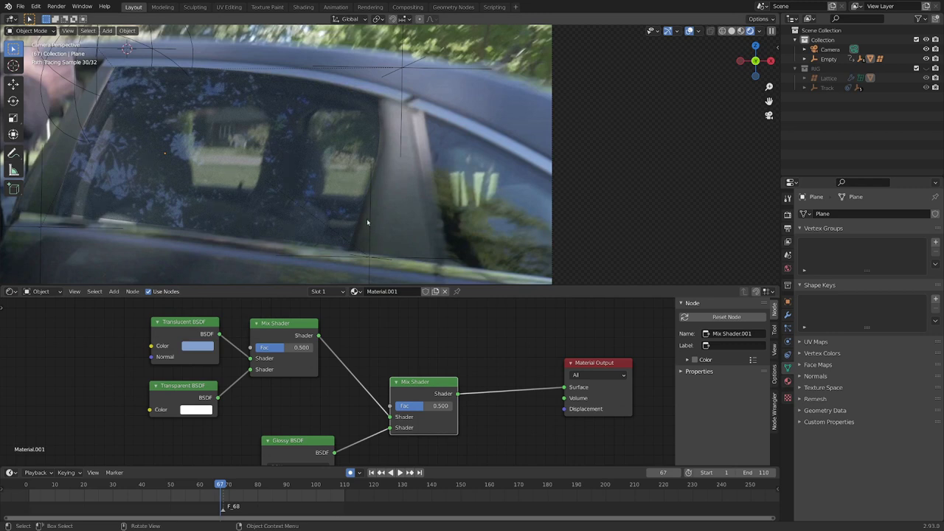
Step: Raise the Glossy BSDF color's value to about 0.613 to strengthen the blue reflections
middle_click_drag(337, 384, 327, 329)
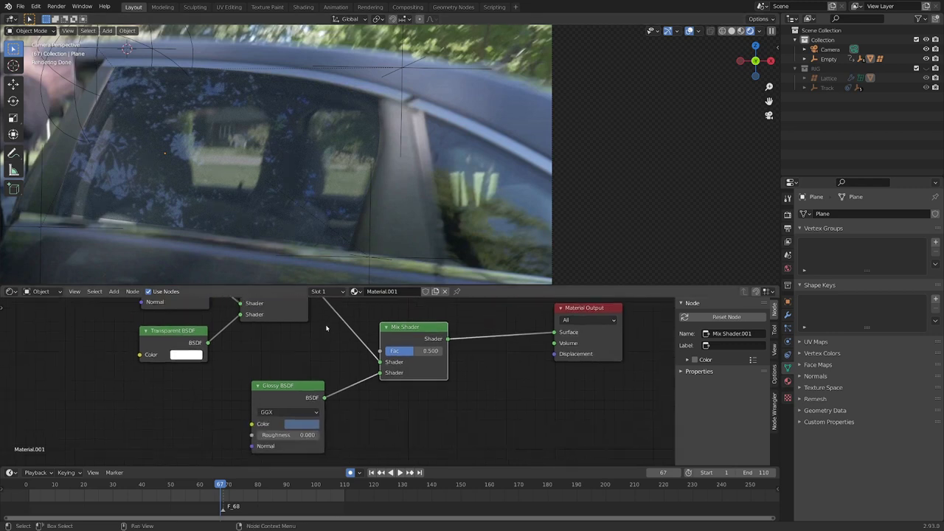
left_click(299, 425)
left_click_drag(368, 314, 368, 298)
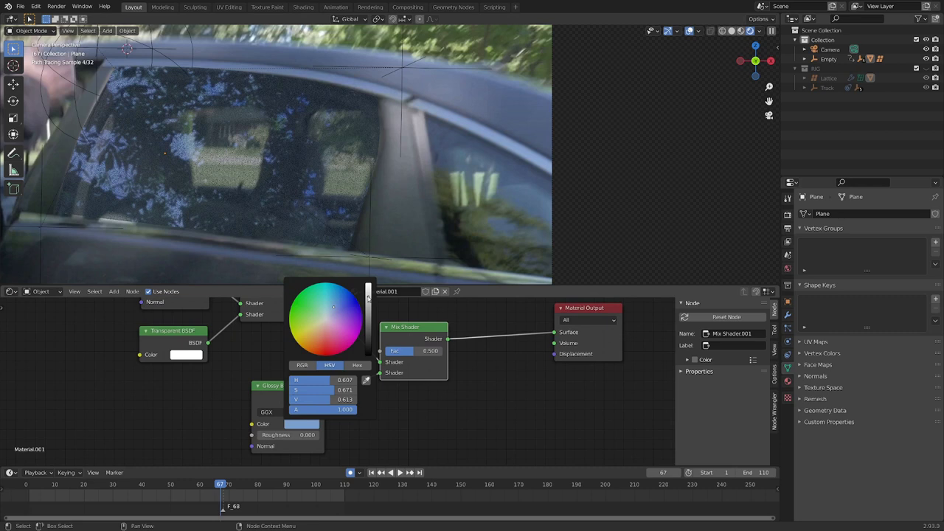
Step: Try factors of 1.000 and 0.000 on the Translucent/Transparent Mix Shader, and settle on about 0.792
middle_click_drag(239, 339, 267, 383)
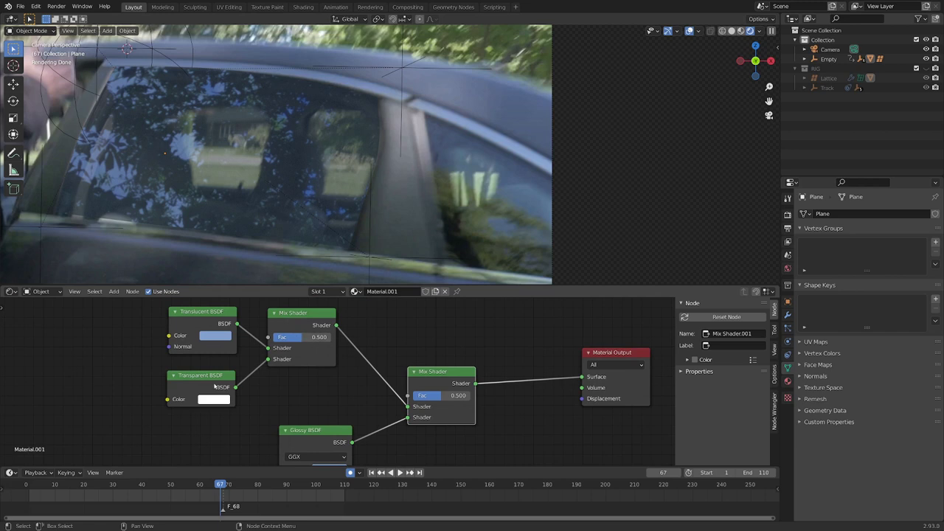
left_click_drag(290, 344, 332, 343)
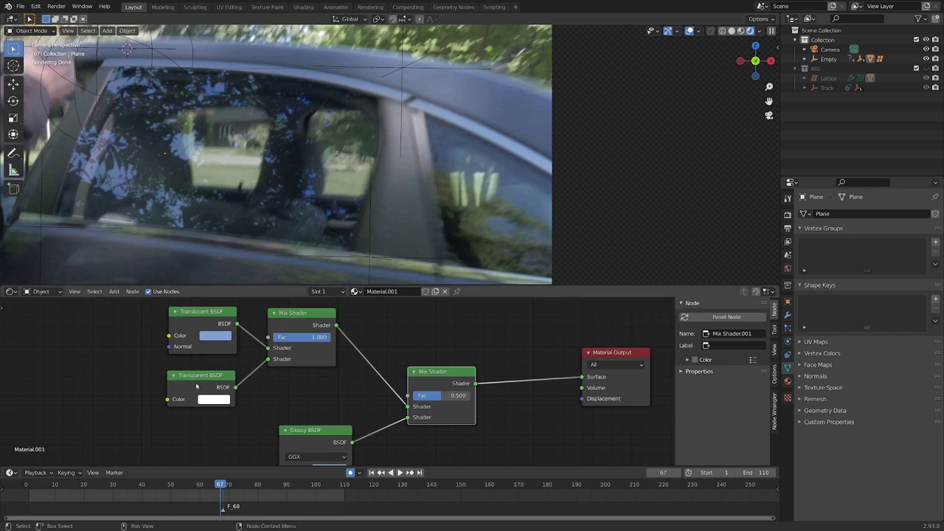
left_click_drag(196, 385, 199, 382)
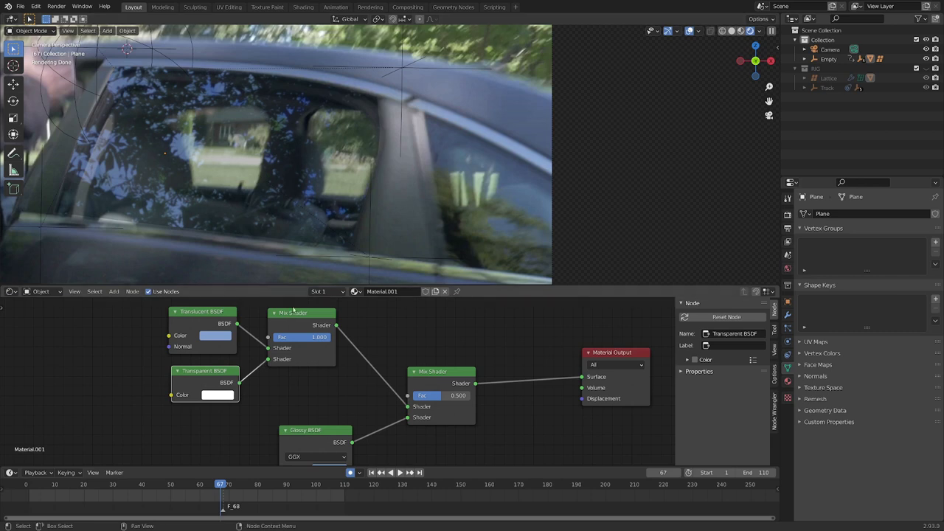
left_click_drag(311, 344, 272, 339)
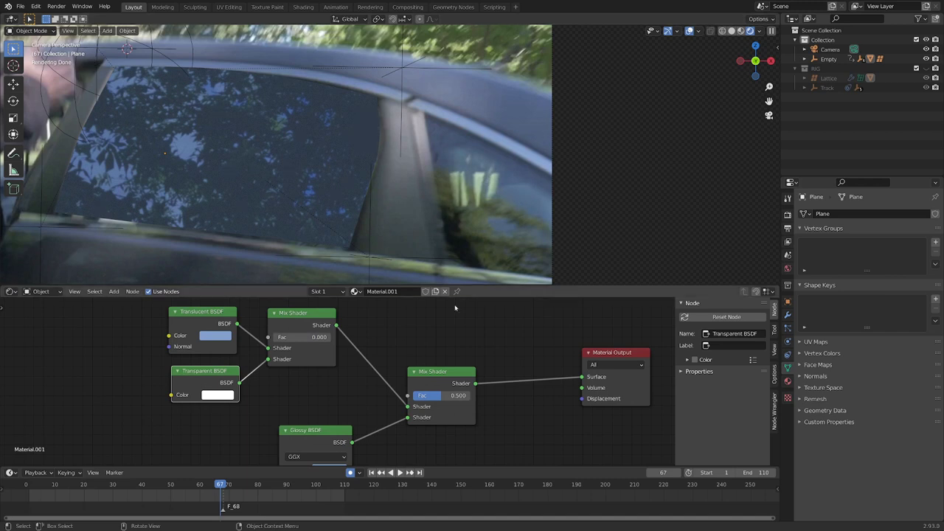
left_click_drag(274, 337, 319, 337)
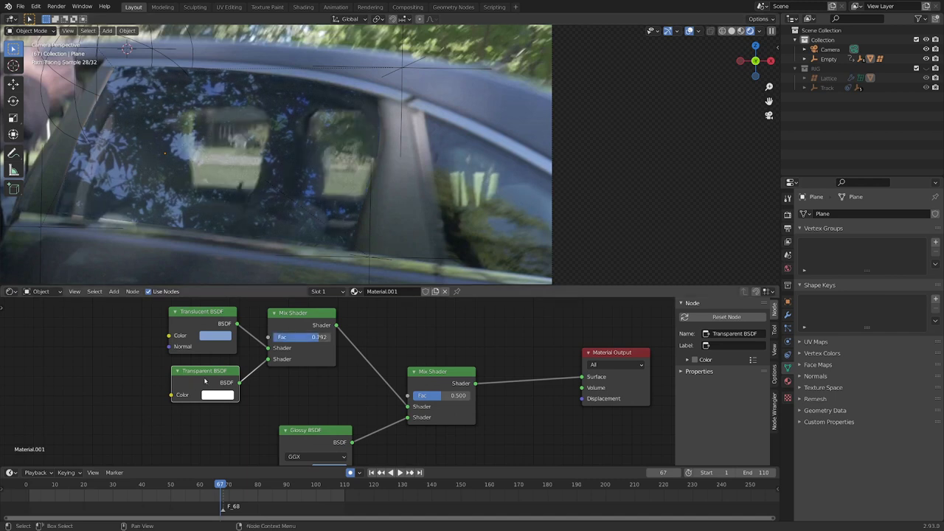
left_click_drag(205, 381, 203, 381)
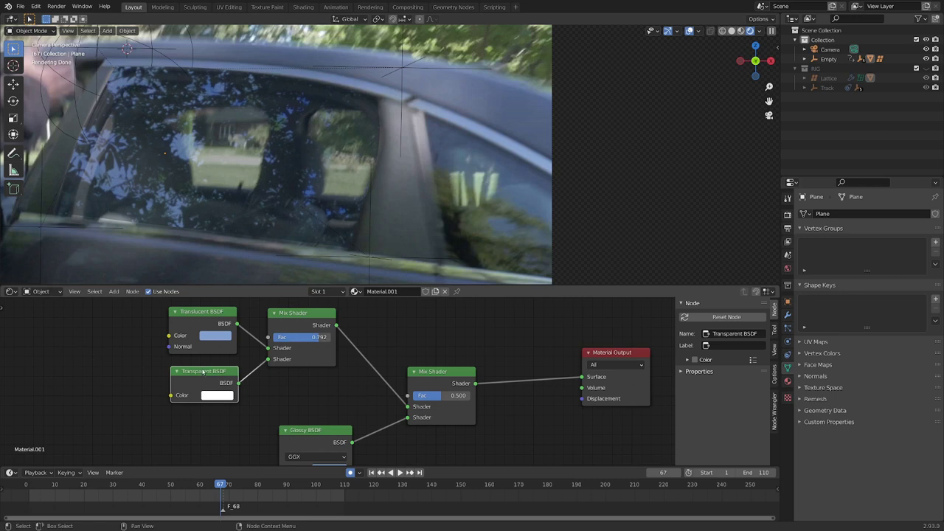
Step: Set the Glossy BSDF roughness to 0.002 and view the glass from farther out
middle_click_drag(305, 381, 281, 363)
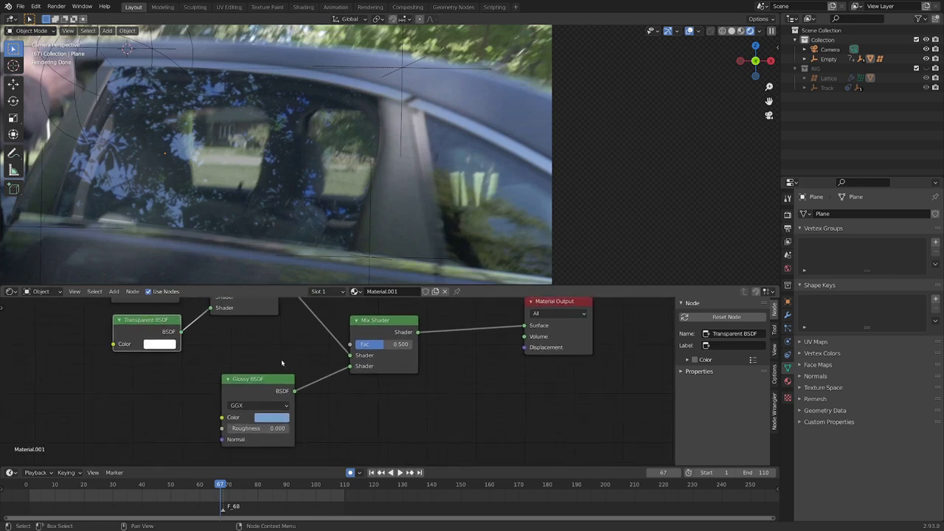
scroll(318, 188, "down", 3)
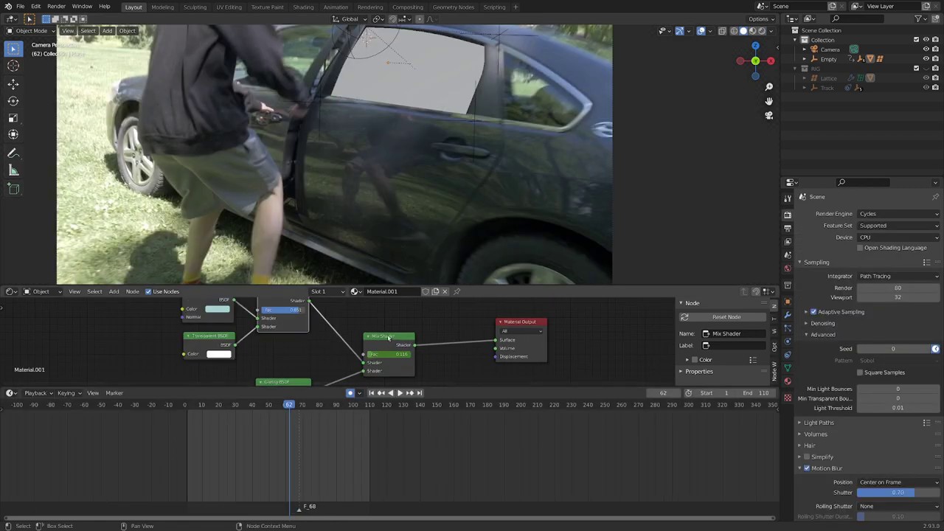
Step: Examine the finished glass node setup full screen and the final Mix Shader's animated factor from frame 47 to 54
key("ctrl+space")
middle_click_drag(408, 283, 399, 281)
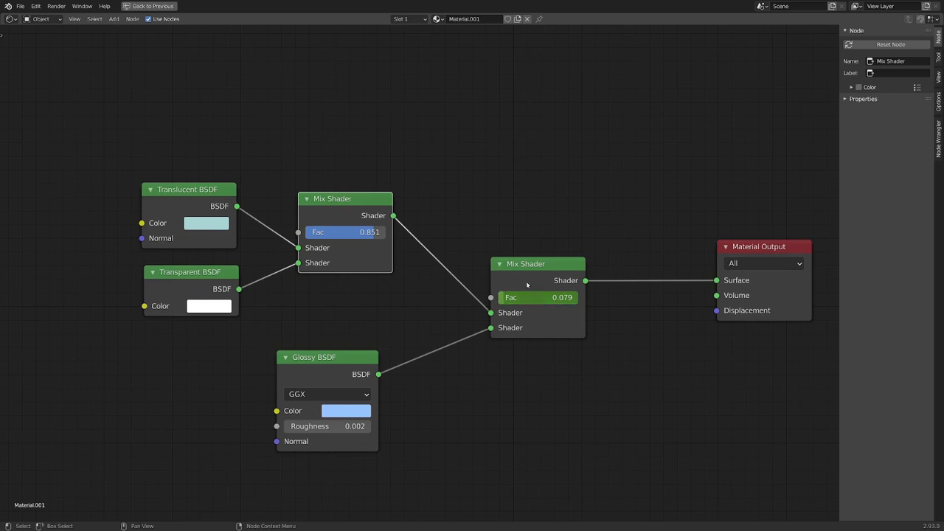
key("ctrl+space")
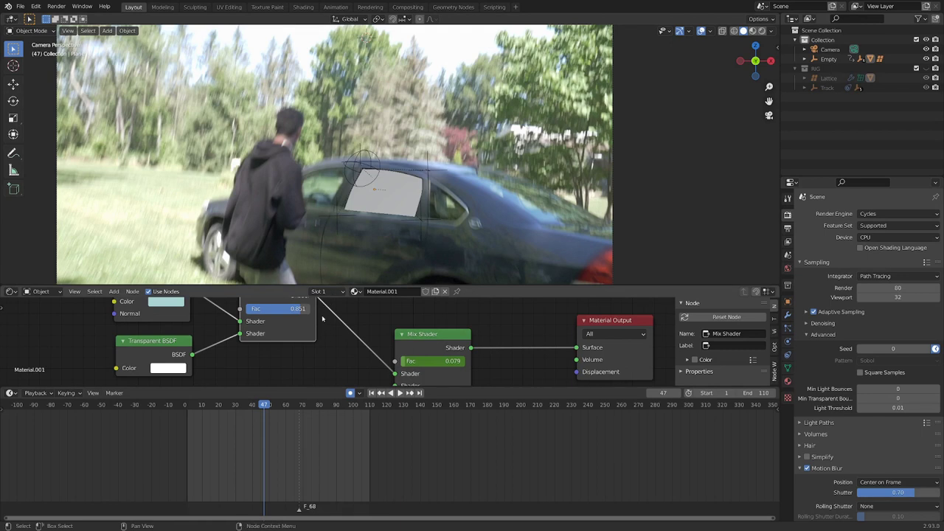
middle_click_drag(311, 329, 282, 297)
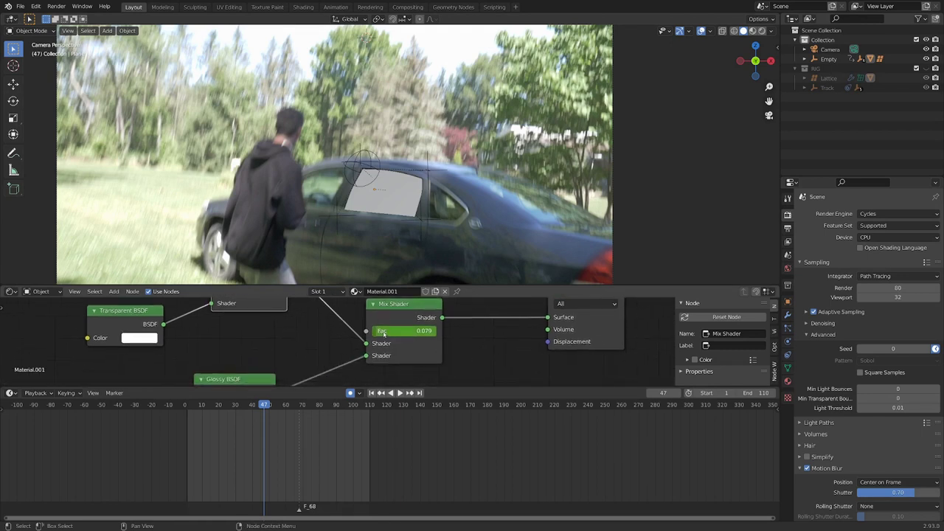
left_click(400, 316)
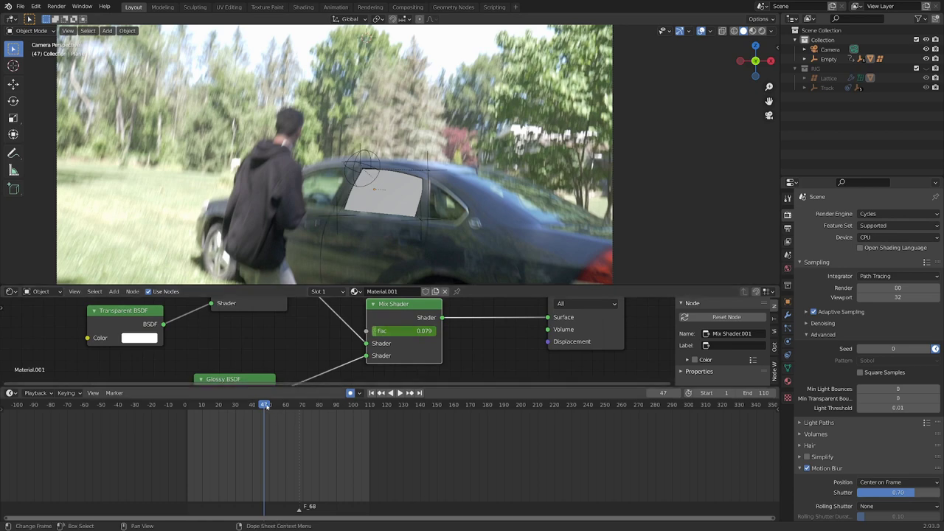
mouse_move(264, 406)
left_mouse_down()
mouse_move(227, 407)
mouse_move(351, 416)
mouse_move(276, 409)
left_mouse_up()
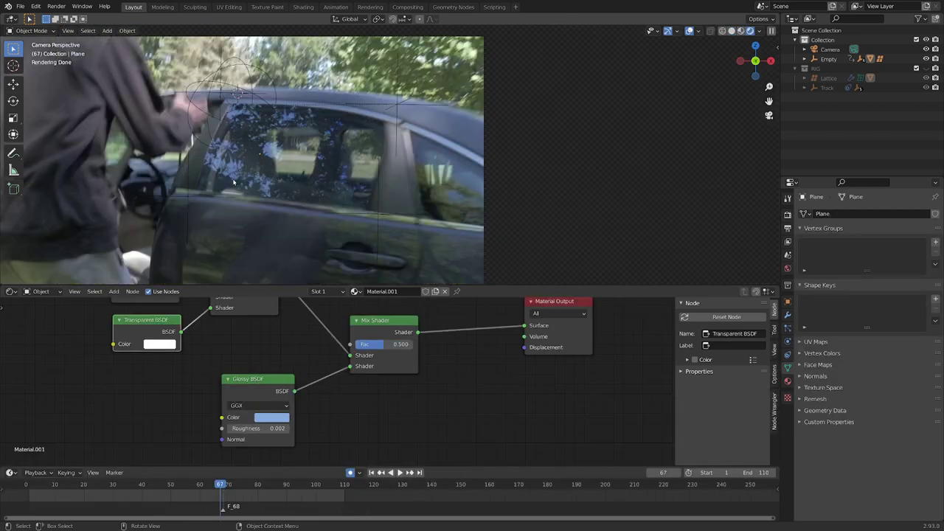
Step: Go back to frame 46 and compare the glass edges and reflections with the blurred car in the footage
scroll(233, 182, "down", 5)
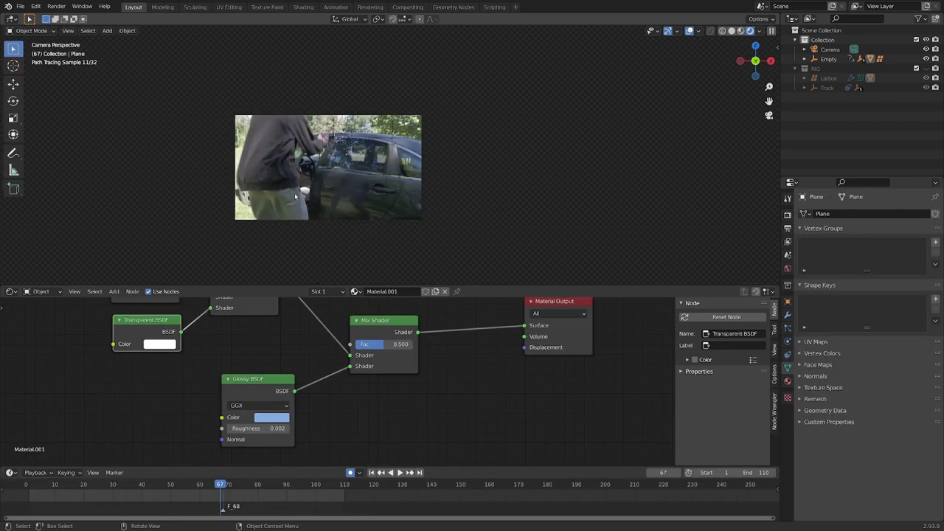
scroll(325, 167, "up", 5)
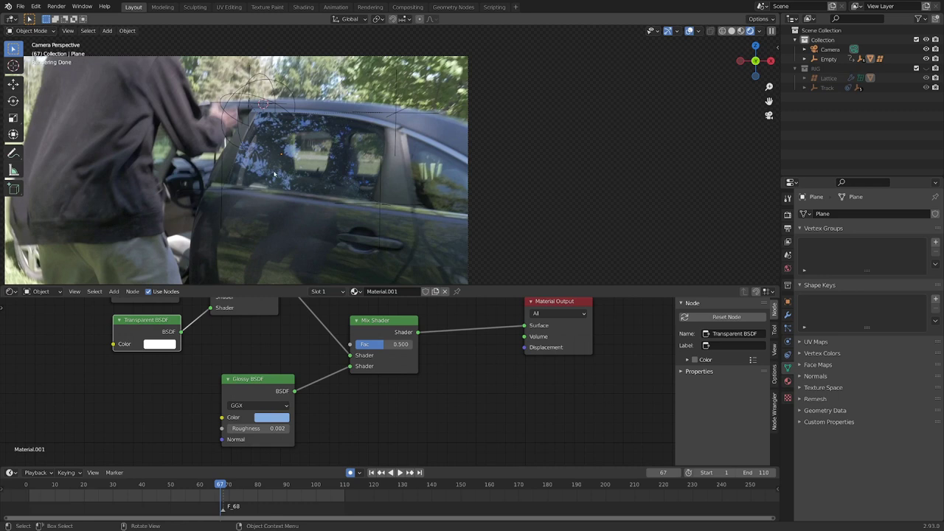
key("Left")
key("Left")
key("Left")
key("Left")
key("Left")
key("Left")
key("Left")
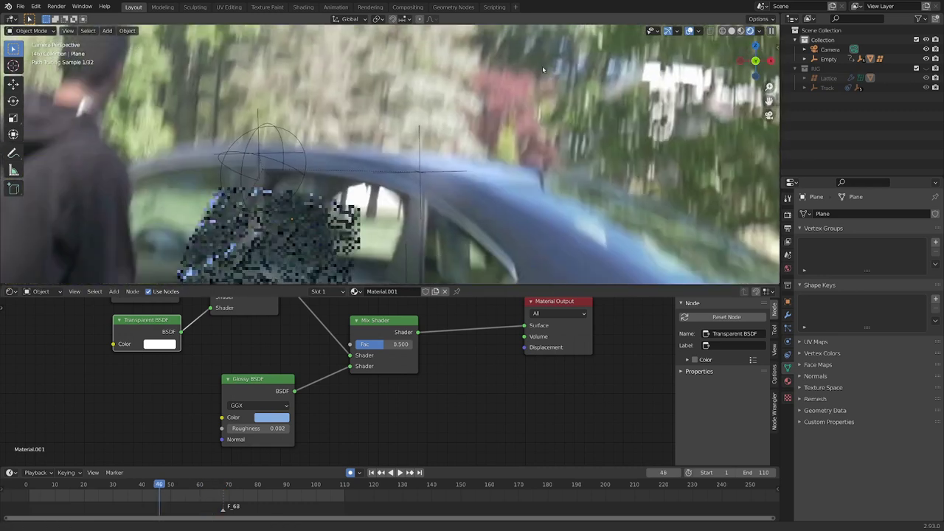
middle_click_drag(542, 66, 596, 16, "shift")
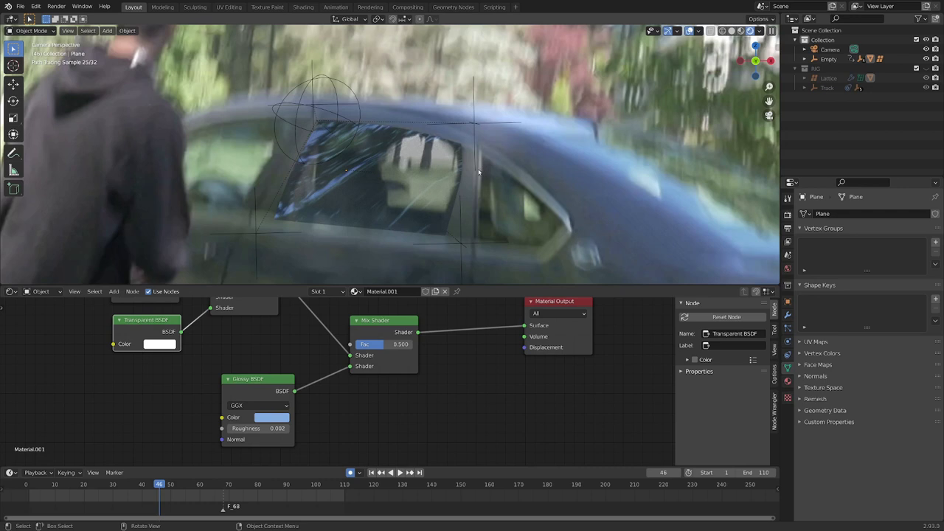
scroll(501, 164, "up", 3)
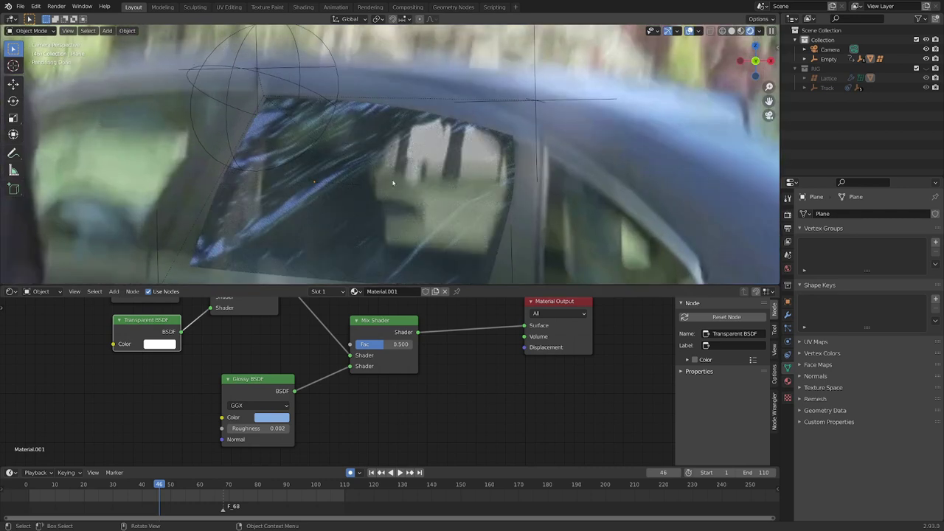
scroll(396, 156, "down", 3)
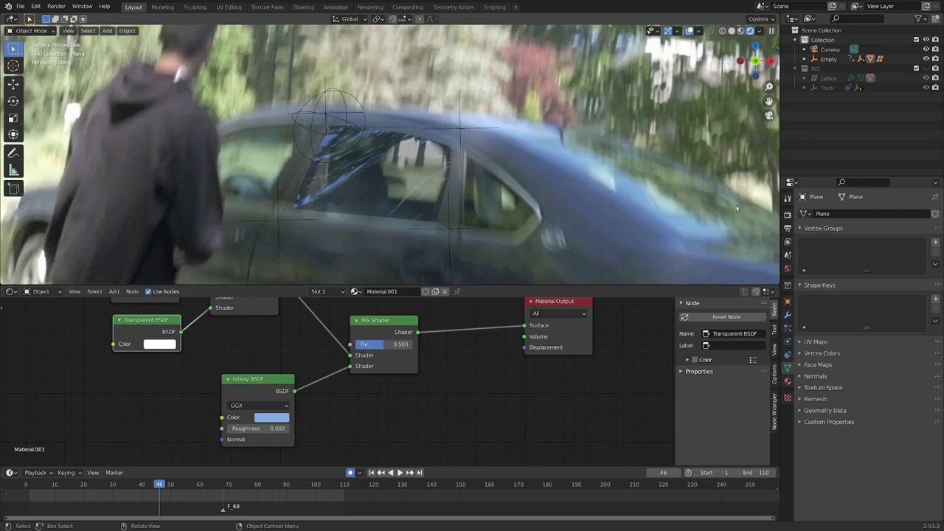
Step: Enable Motion Blur in the render settings with a shutter of 0.70
left_click(787, 214)
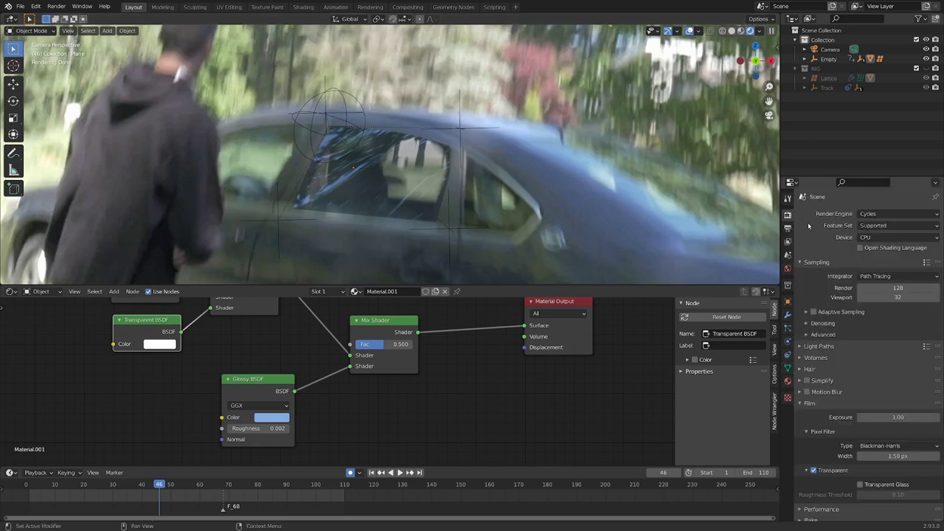
left_click(807, 391)
left_click(800, 392)
left_click(878, 416)
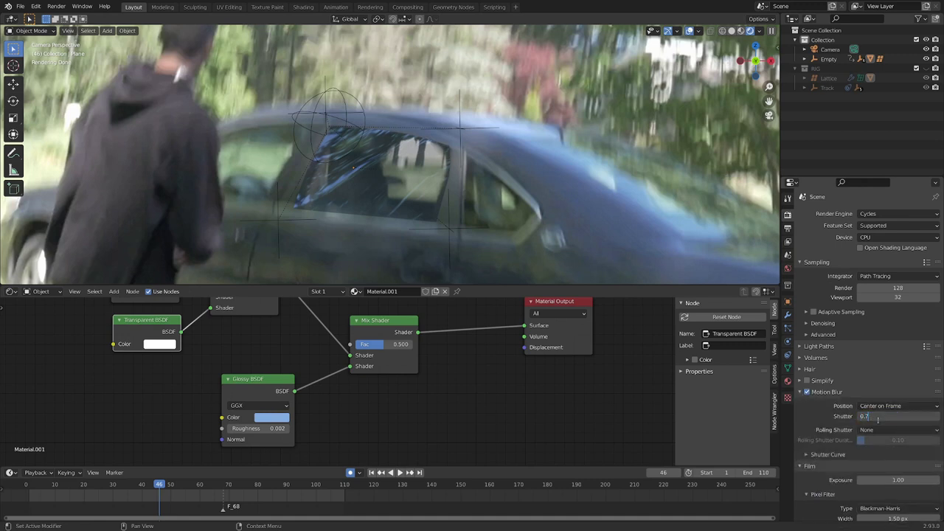
key("Return")
Step: Render frame 46 to check the motion blur on the glass, and close the render result
scroll(504, 156, "up", 2)
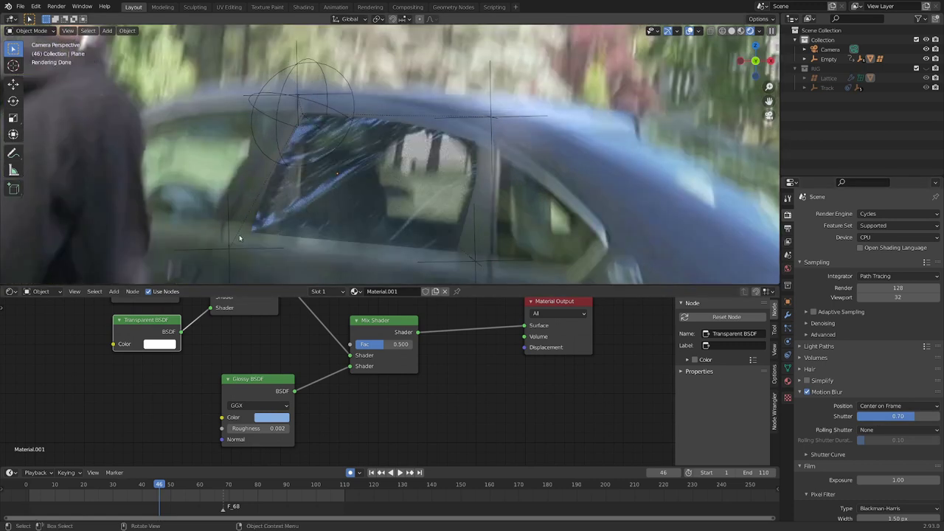
key("z")
key("F12")
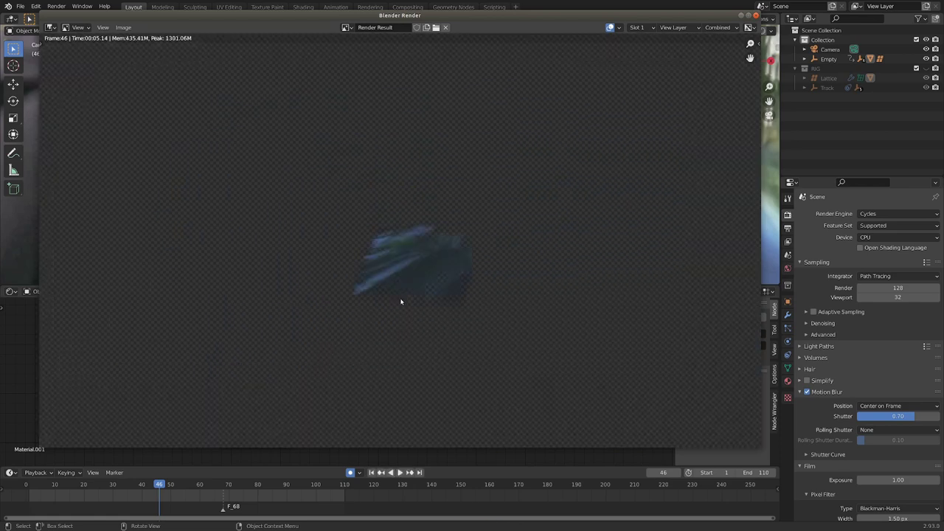
left_click(755, 15)
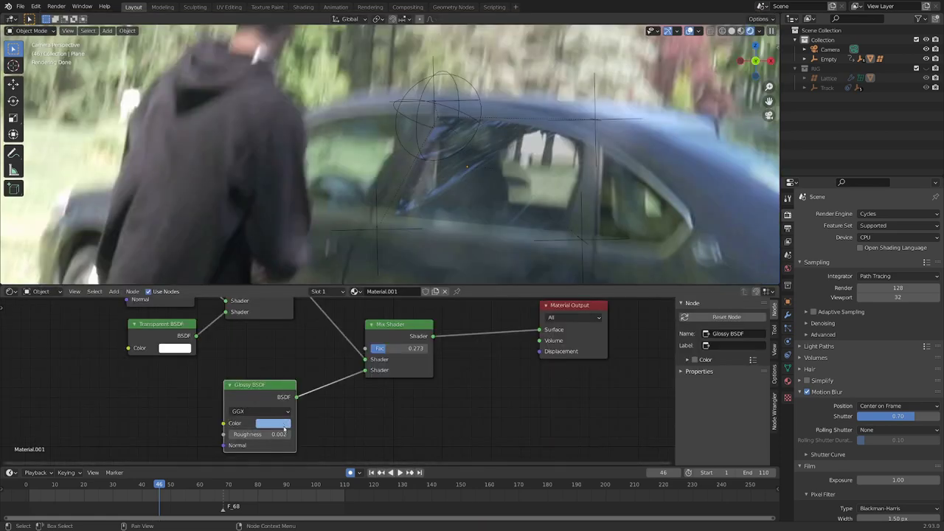
Step: Raise the Glossy BSDF color's value to 1.000 for brighter light-blue reflections
left_click(284, 427)
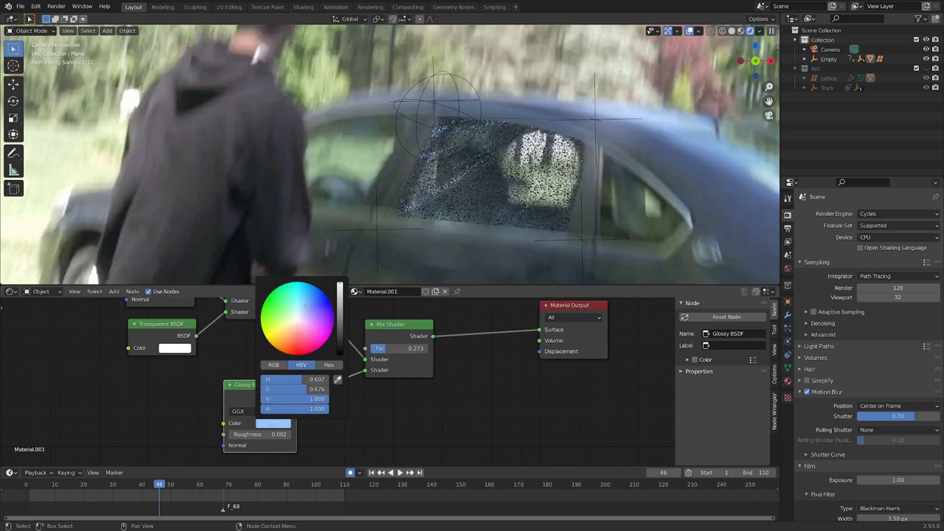
middle_click_drag(436, 327, 468, 377)
Step: Try a Translucent BSDF color with value 0.924 and a hue shifted toward light blue, viewing the whole frame
left_click(203, 338)
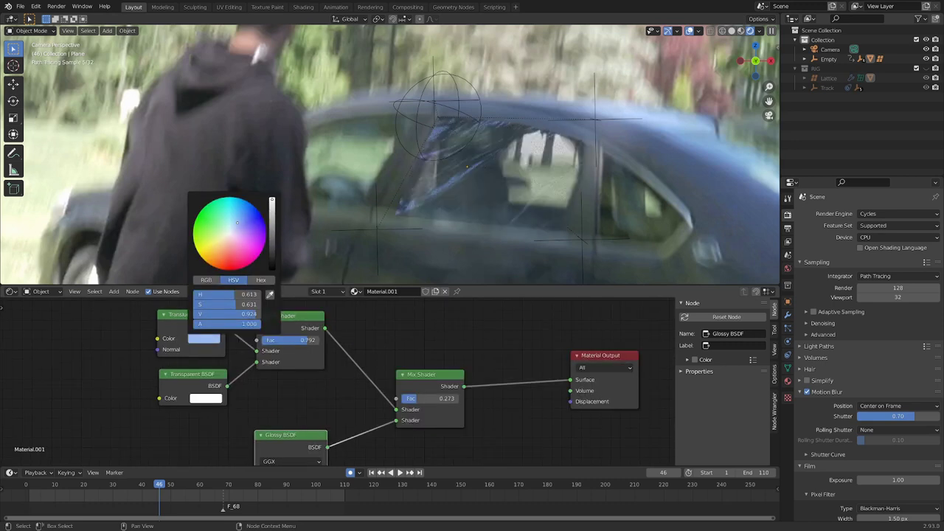
key("Home")
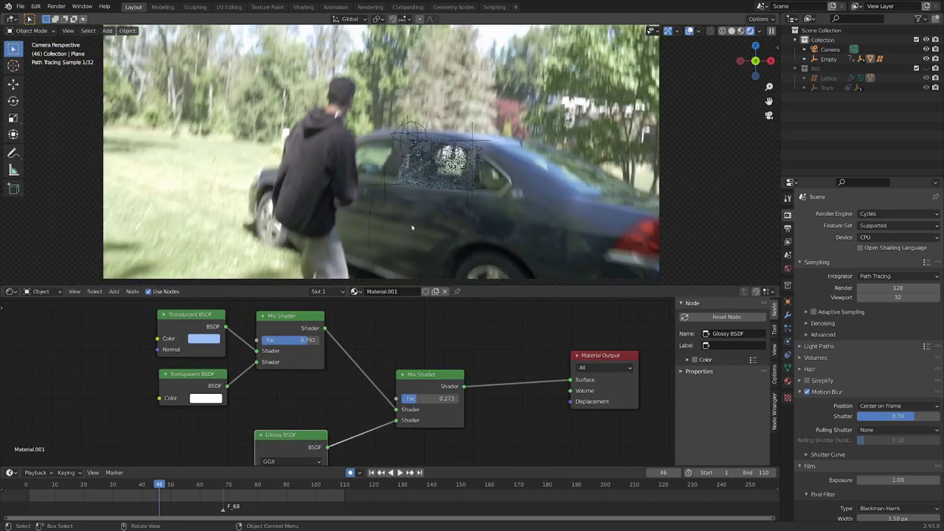
left_click(207, 339)
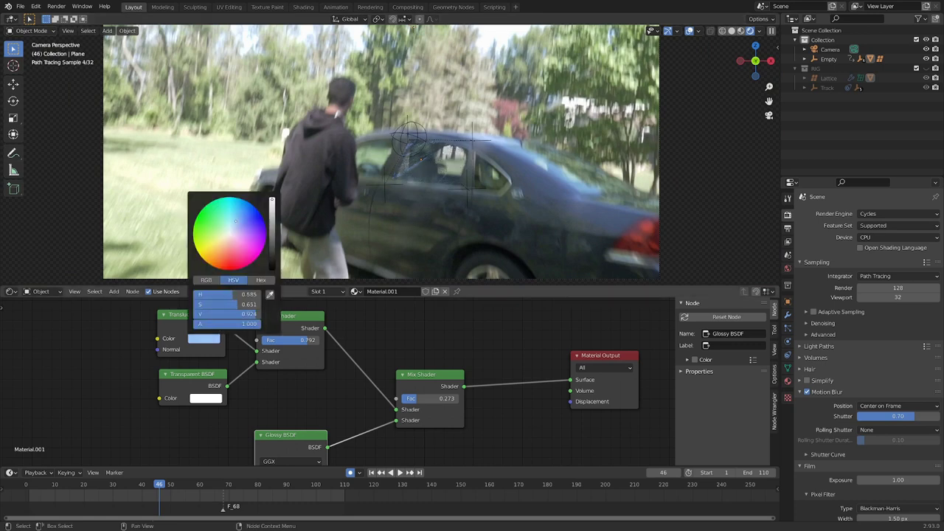
left_click_drag(235, 221, 234, 221)
Step: Sample the Translucent BSDF color from the car's window area with the eyedropper and brighten its value to a light teal
left_click(270, 295)
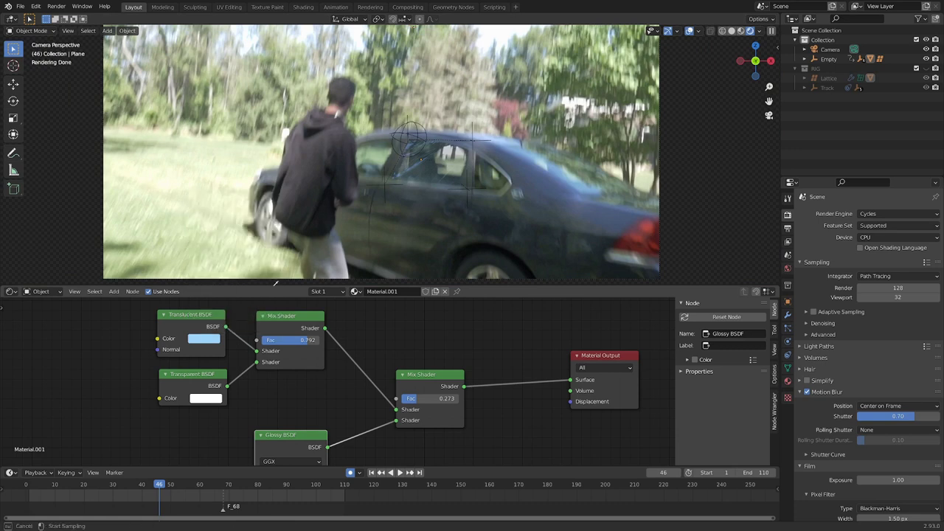
left_click(383, 140)
scroll(443, 184, "up", 8)
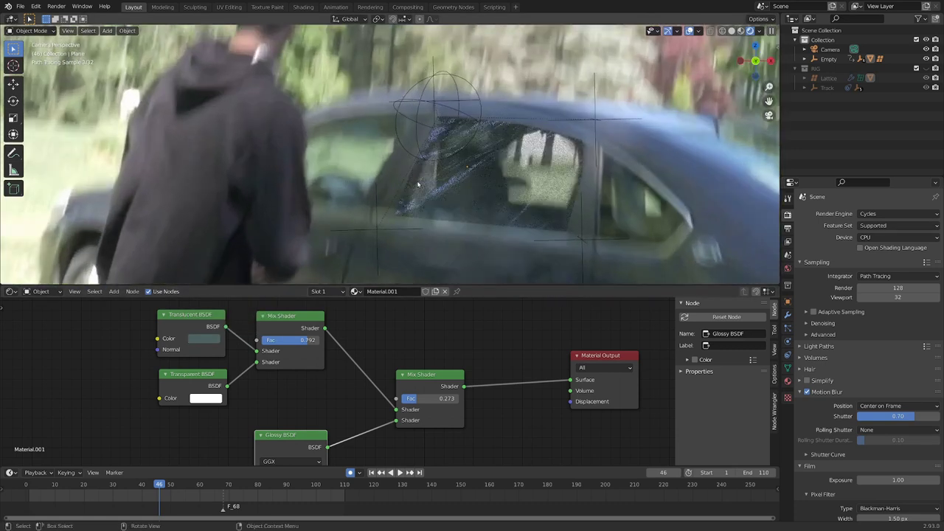
left_click(203, 338)
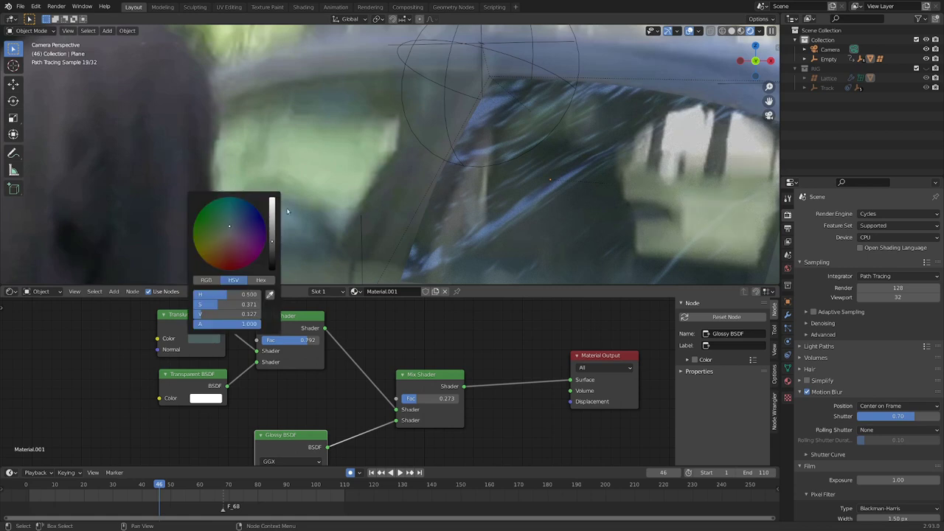
left_click(271, 214)
scroll(559, 198, "down", 8)
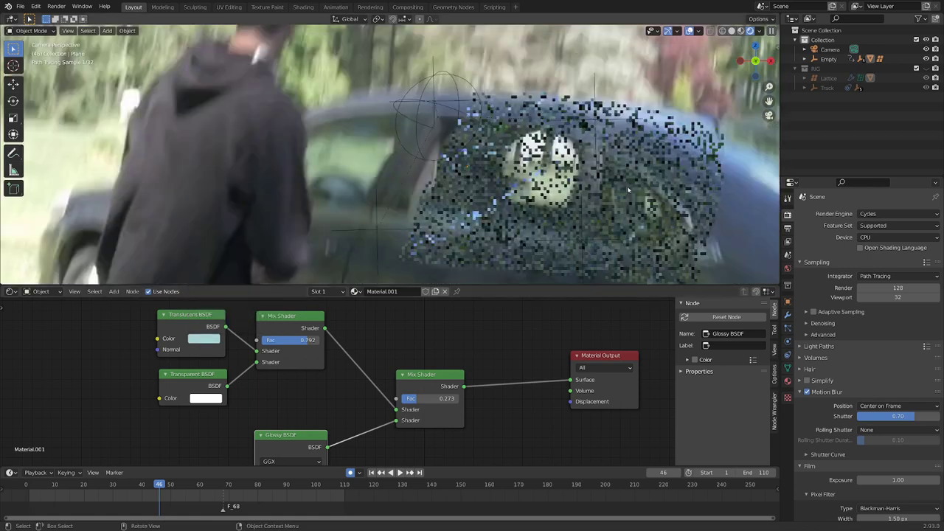
middle_click_drag(559, 197, 460, 221, "shift")
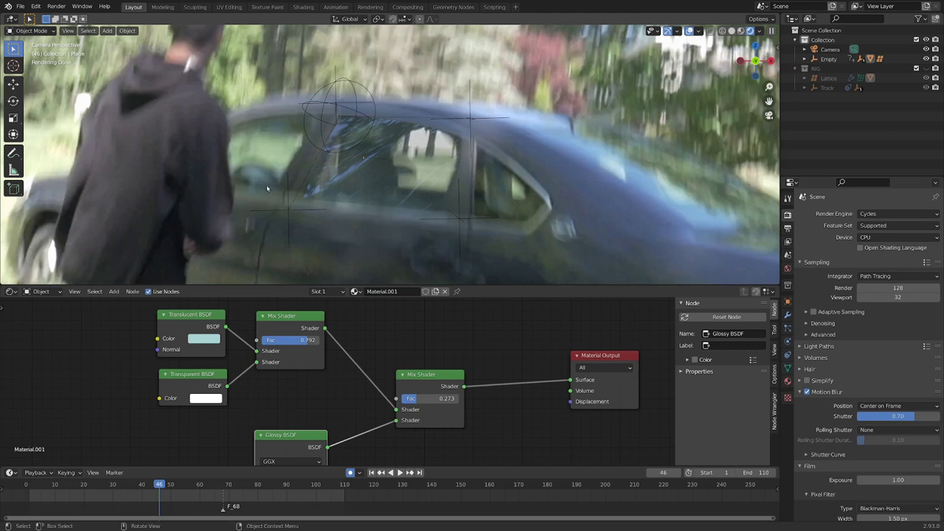
Step: Display the viewport in solid shading, halve the render samples to 64, and enable Adaptive Sampling
key("z")
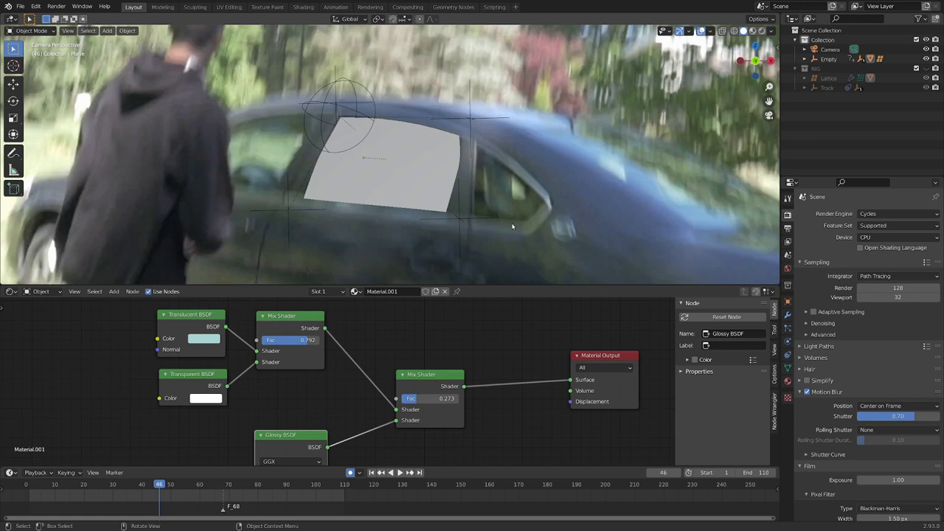
left_click(908, 289)
left_click(896, 286)
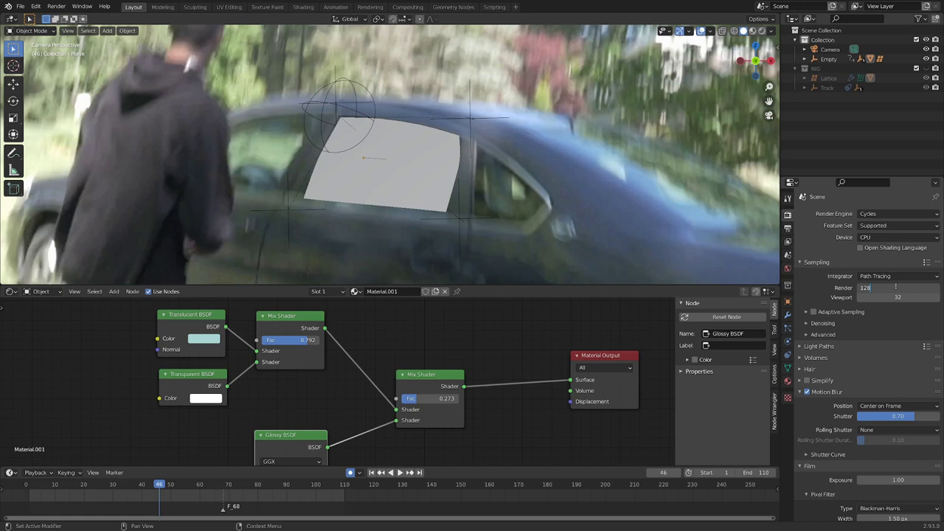
type("/2")
key("Return")
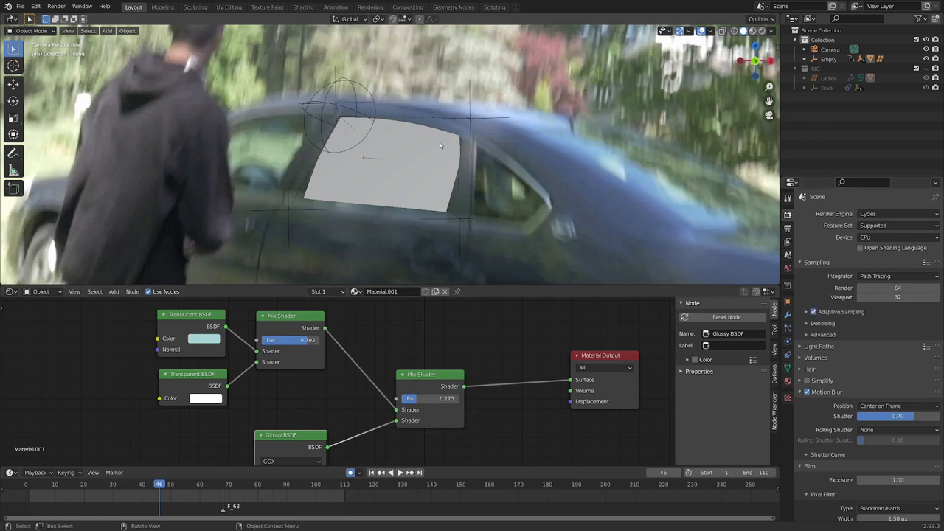
Step: Render frame 46 to check the glass and render time, and close the render result
key("F12")
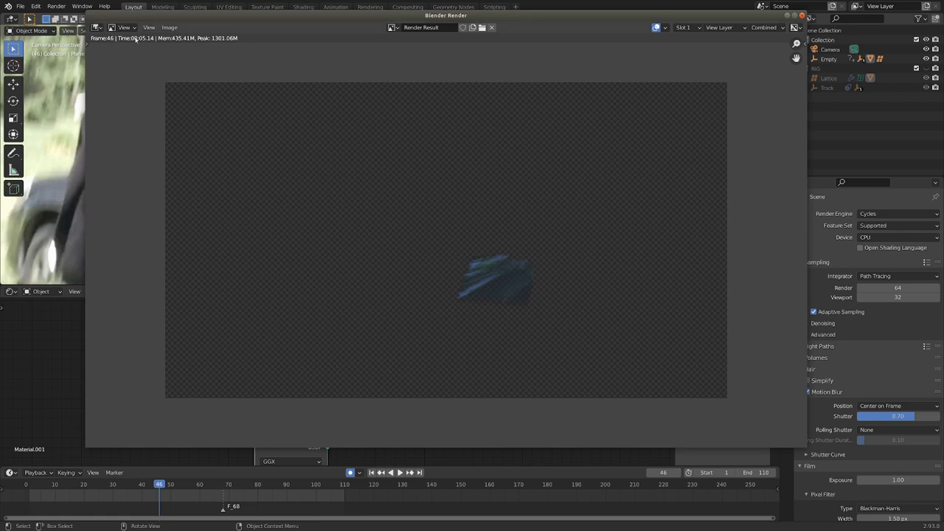
key("F12")
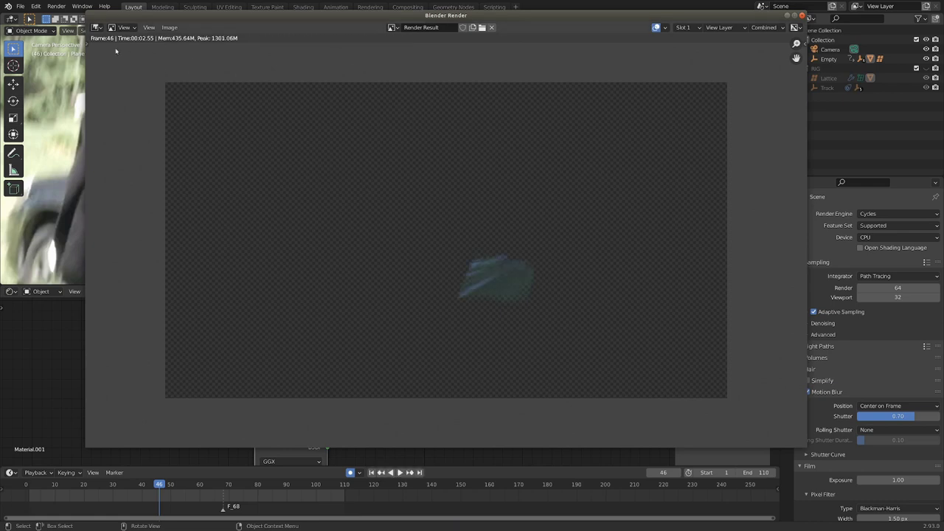
key("Escape")
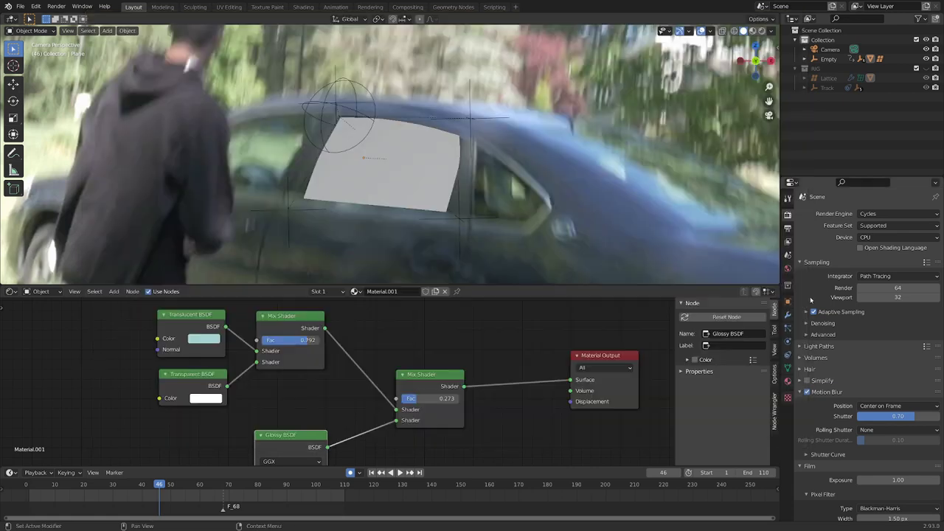
Step: Animate the noise seed in the Advanced sampling settings
left_click(809, 336)
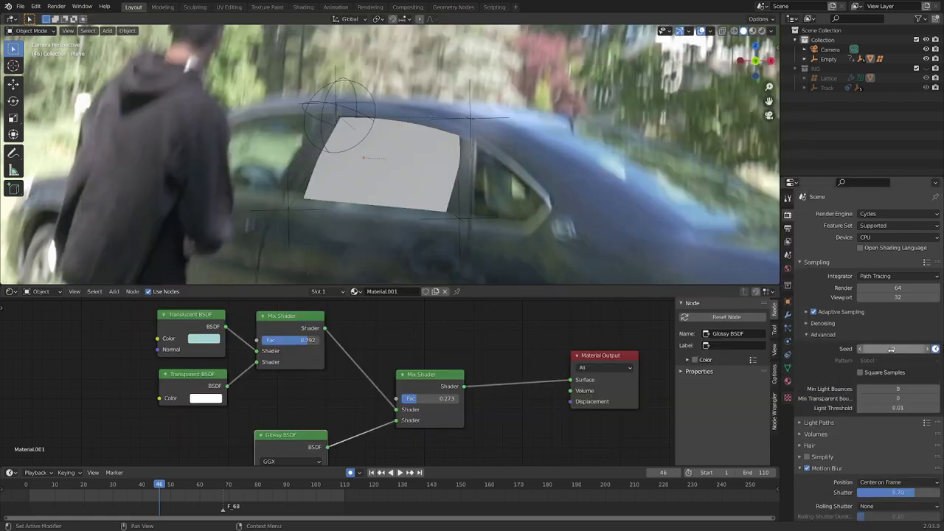
scroll(276, 205, "down", 3)
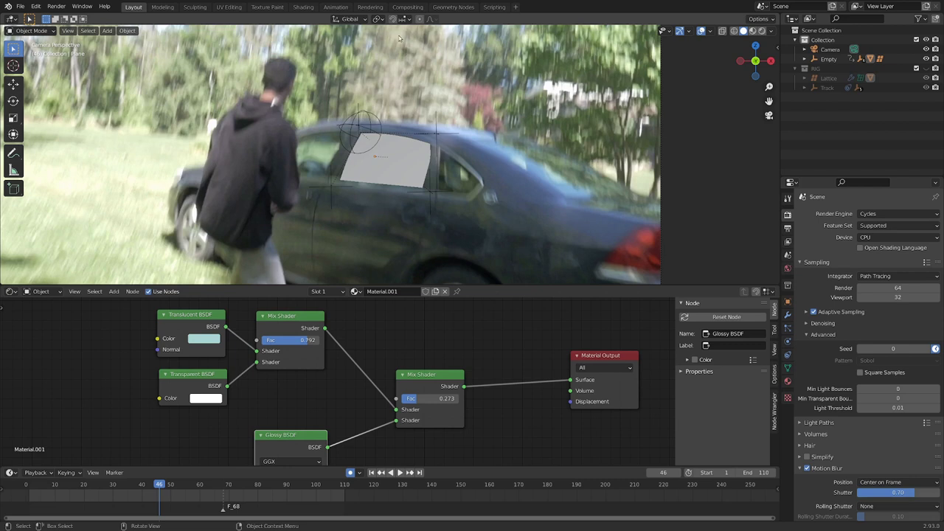
Step: Enable compositing nodes for the scene and add a Render Layers node
left_click(408, 6)
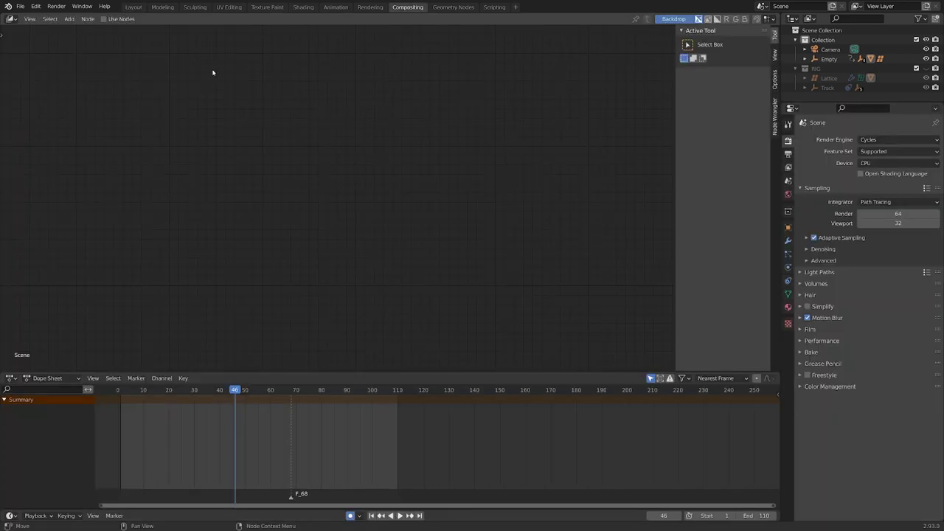
left_click(104, 20)
key("shift+a")
mouse_move(327, 101)
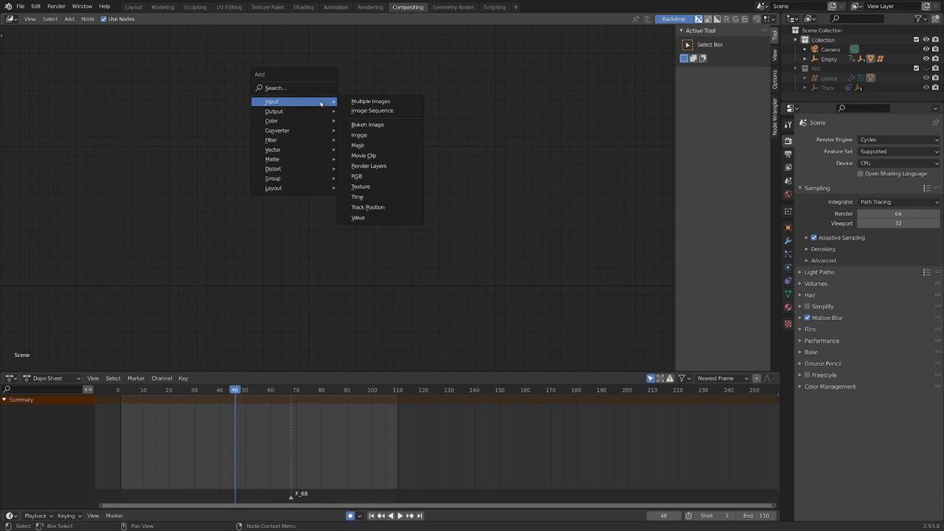
left_click(368, 166)
left_click(188, 79)
Step: Add a Composite node well apart from Render Layers, and preview the rendered image through a Viewer node
key("shift+a")
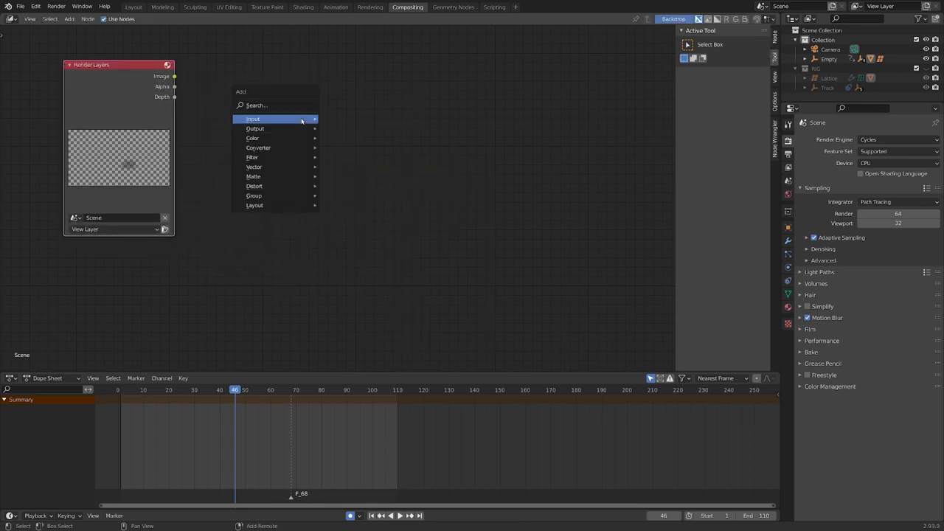
mouse_move(274, 129)
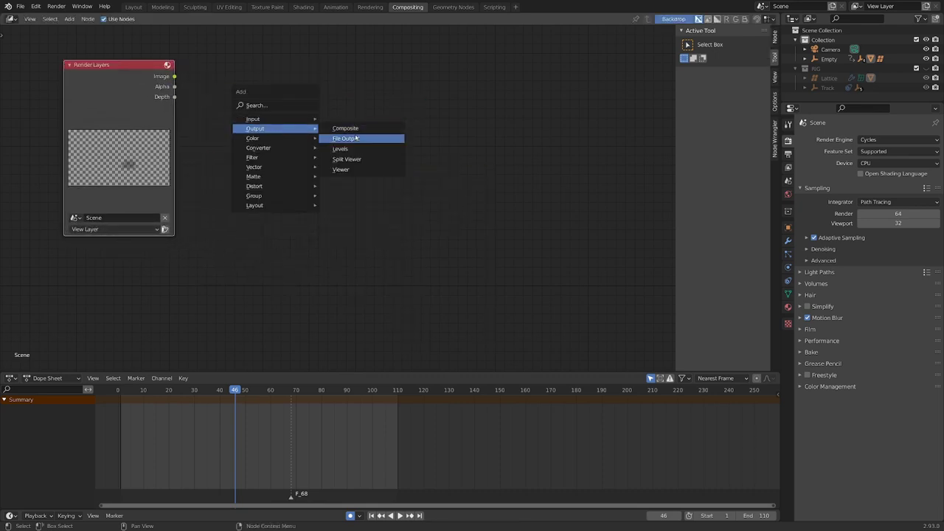
left_click(362, 130)
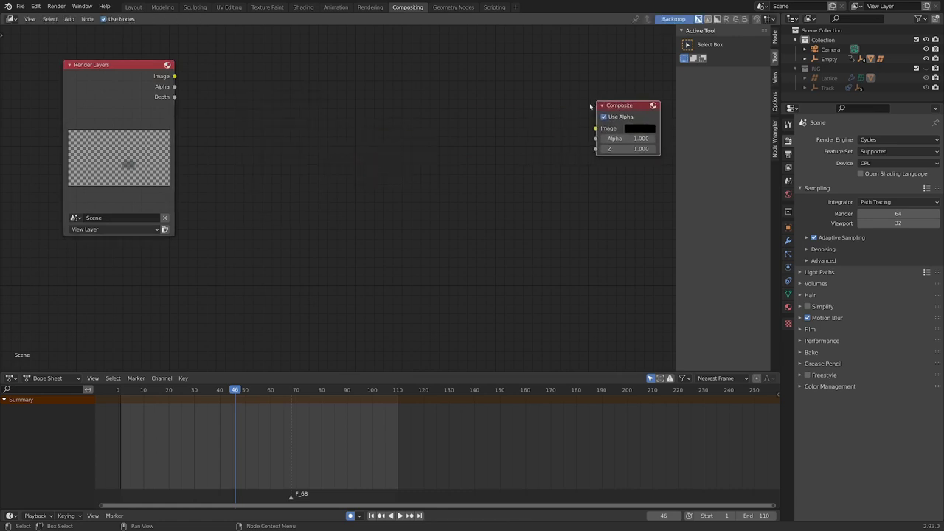
left_click(590, 106)
left_click(131, 84, "ctrl+shift")
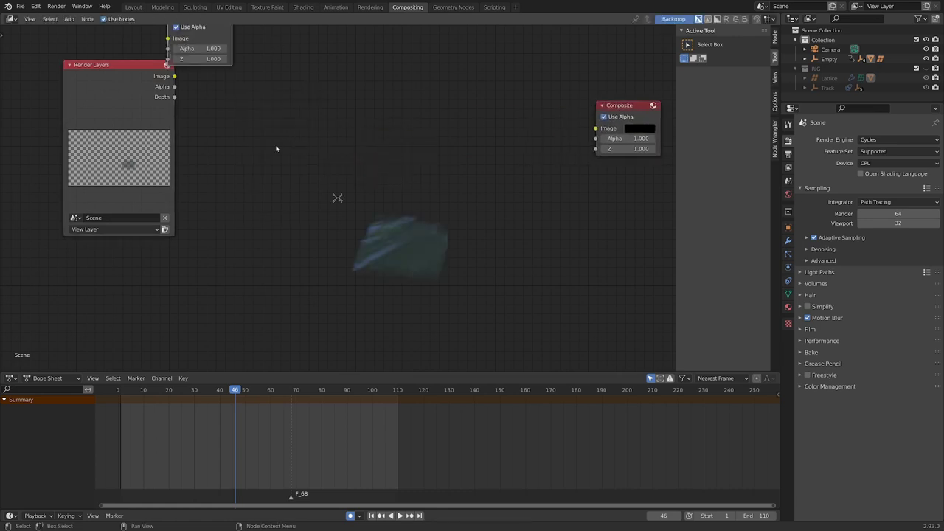
Step: Add a Movie Clip node below Render Layers and assign the tracked car footage to it
scroll(324, 200, "down", 2)
key("shift+a")
mouse_move(347, 204)
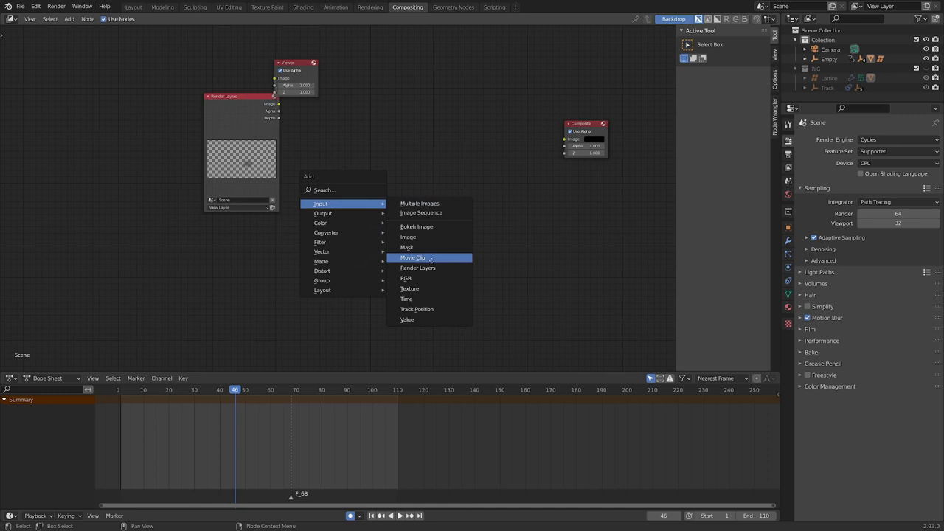
left_click(431, 258)
left_click(249, 310)
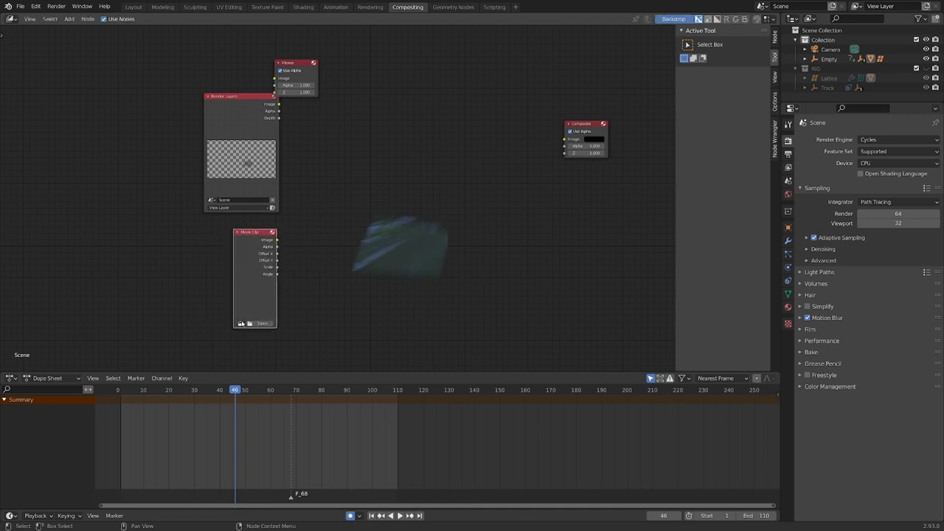
left_click(240, 323)
left_click(254, 397)
Step: Route the Movie Clip image to the Viewer node and place the Viewer below the Composite node
left_click(262, 259, "ctrl+shift")
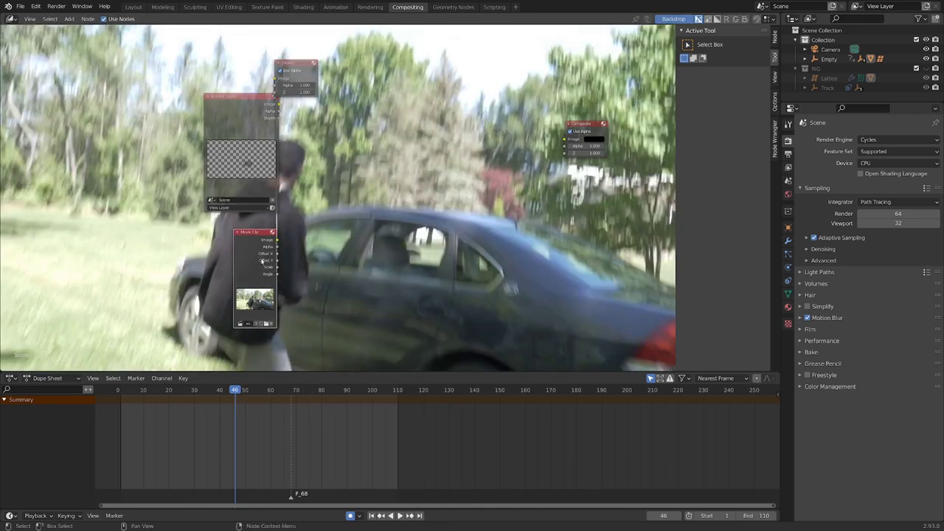
left_click_drag(290, 70, 583, 182)
Step: Insert an Alpha Over node on the link between the Movie Clip and Viewer nodes
key("shift+a")
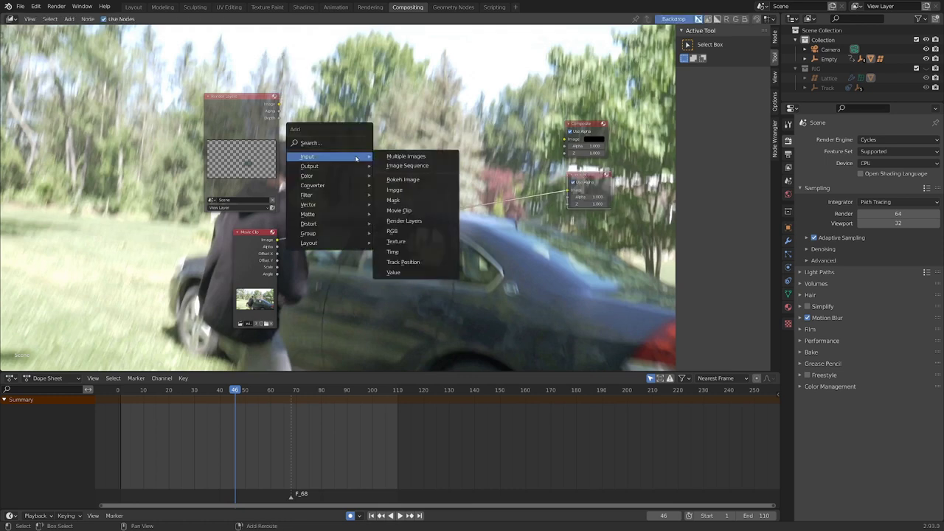
mouse_move(340, 177)
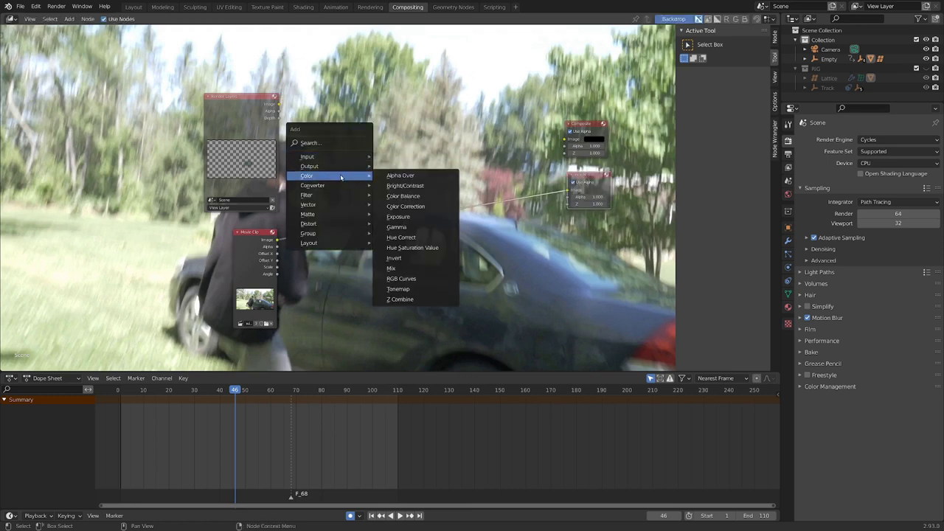
left_click(400, 176)
left_click(422, 198)
scroll(399, 186, "up", 2)
middle_click_drag(398, 185, 285, 154)
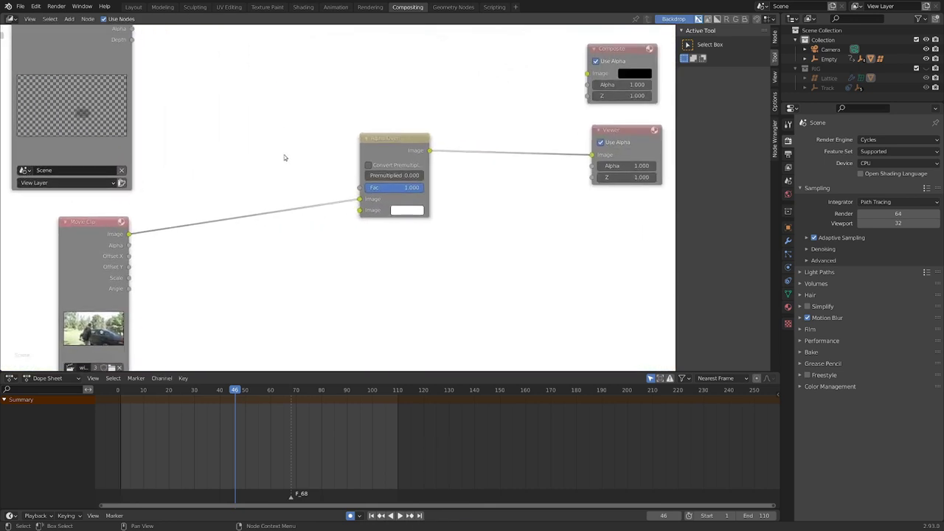
Step: Connect the Render Layers image to the second image input of Alpha Over
scroll(267, 172, "down", 1)
left_click_drag(180, 74, 407, 238)
middle_click_drag(409, 237, 299, 176)
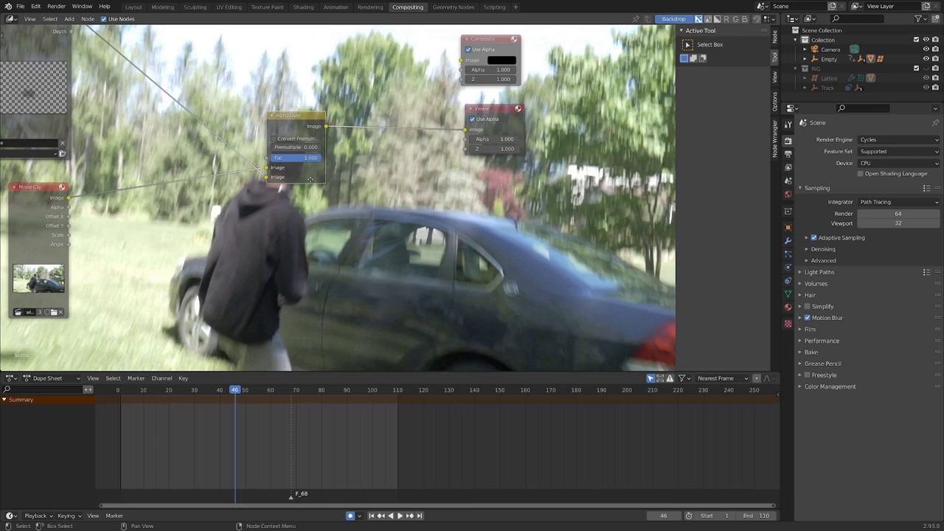
Step: Enlarge the composited backdrop around the car window, and render frame 45 with 80 render samples, closing the render result
middle_click_drag(356, 257, 232, 160)
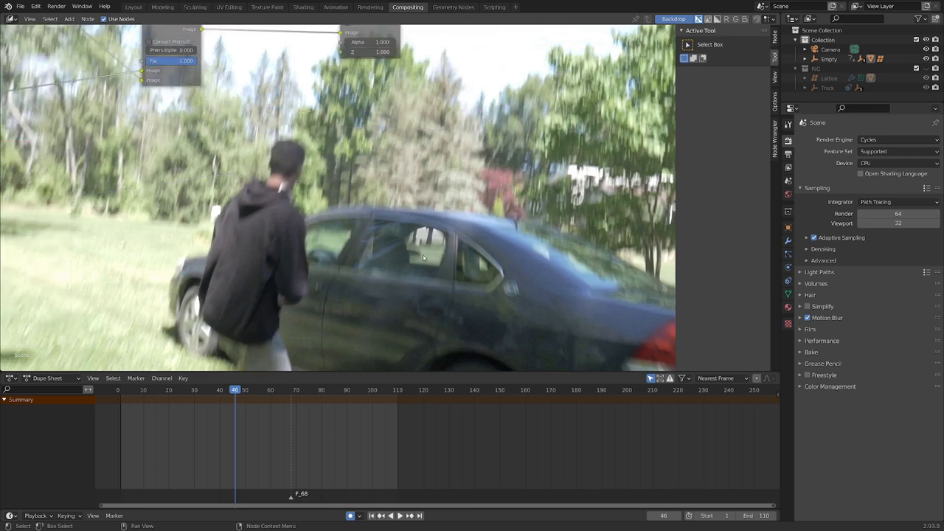
scroll(421, 282, "down", 1)
middle_click_drag(421, 283, 438, 294)
scroll(365, 241, "down", 3)
key("alt+v")
key("alt+v")
key("alt+v")
key("alt+v")
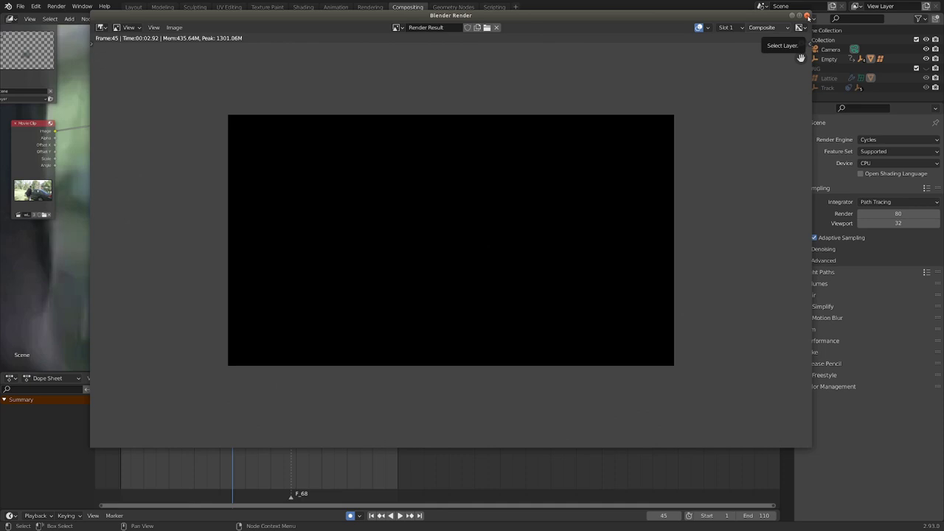
left_click(806, 15)
Step: Connect the Alpha Over output to the image input of the Composite node
middle_click_drag(398, 126, 464, 253)
scroll(463, 253, "up", 2)
scroll(328, 225, "up", 3)
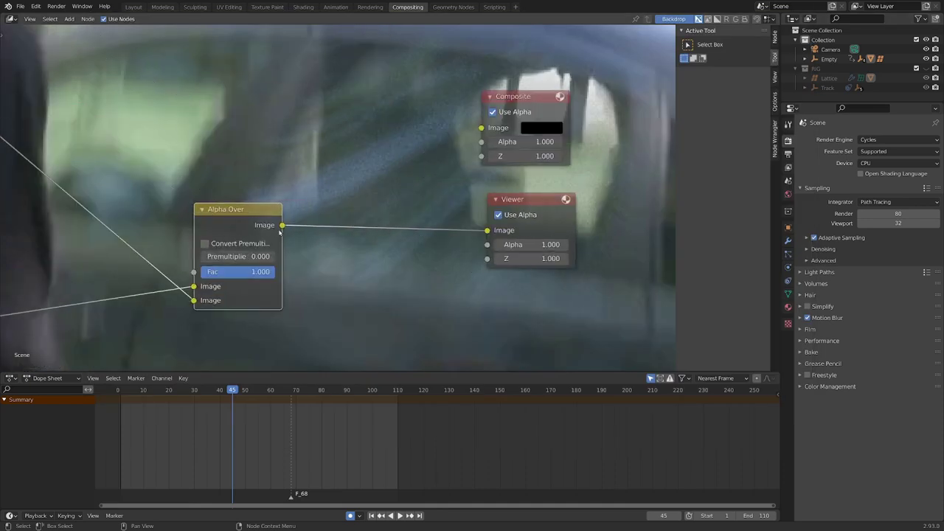
left_click_drag(282, 226, 485, 137)
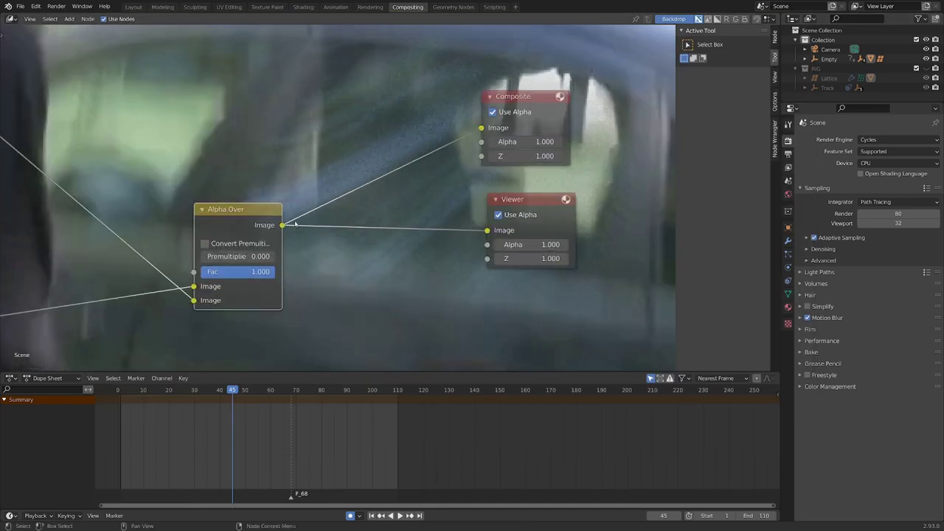
Step: Maximize the compositor and fit the backdrop to examine the glass over the whole footage frame
scroll(274, 220, "down", 4)
key("ctrl+space")
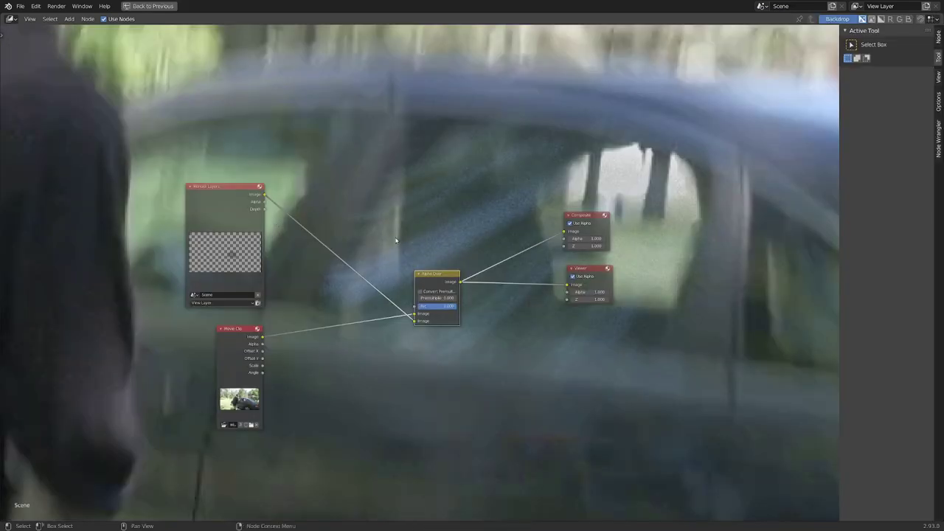
key("v")
key("v")
key("v")
key("v")
key("v")
key("v")
key("v")
key("v")
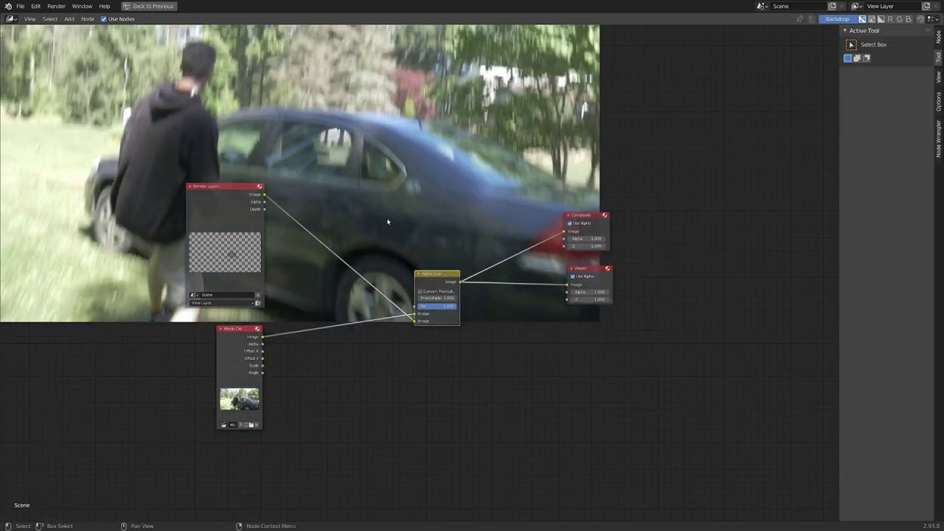
key("alt+v")
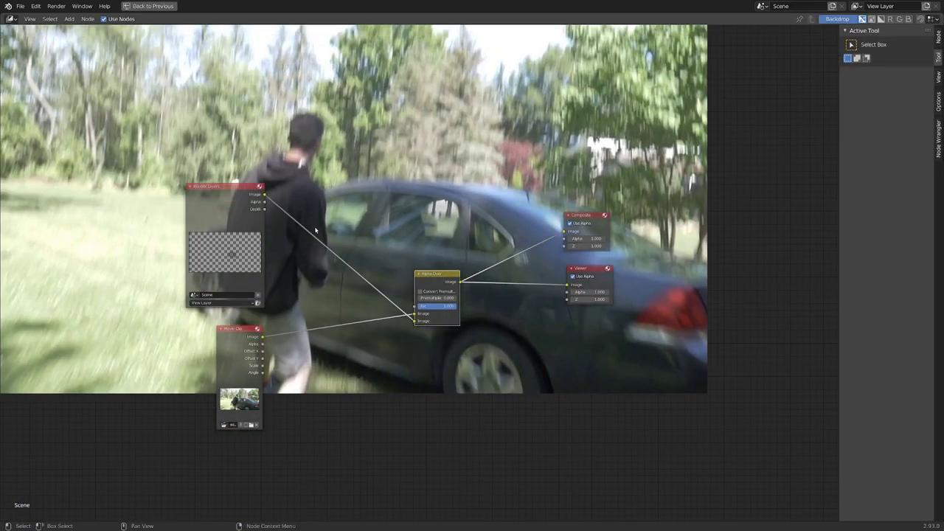